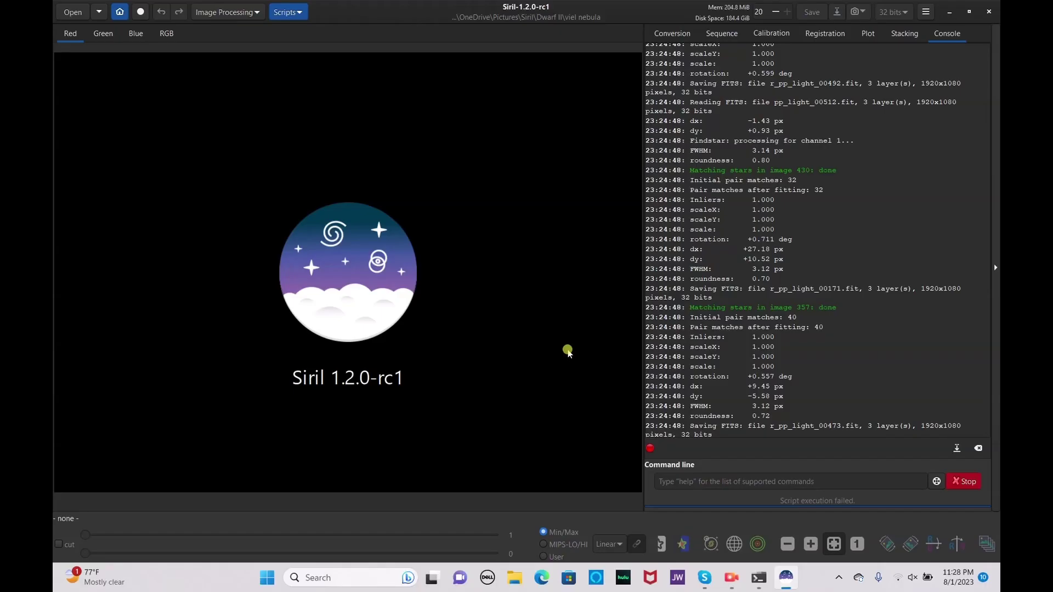
Step: Set Siril's working directory to the M31 folder inside Dwarf II
left_click(119, 13)
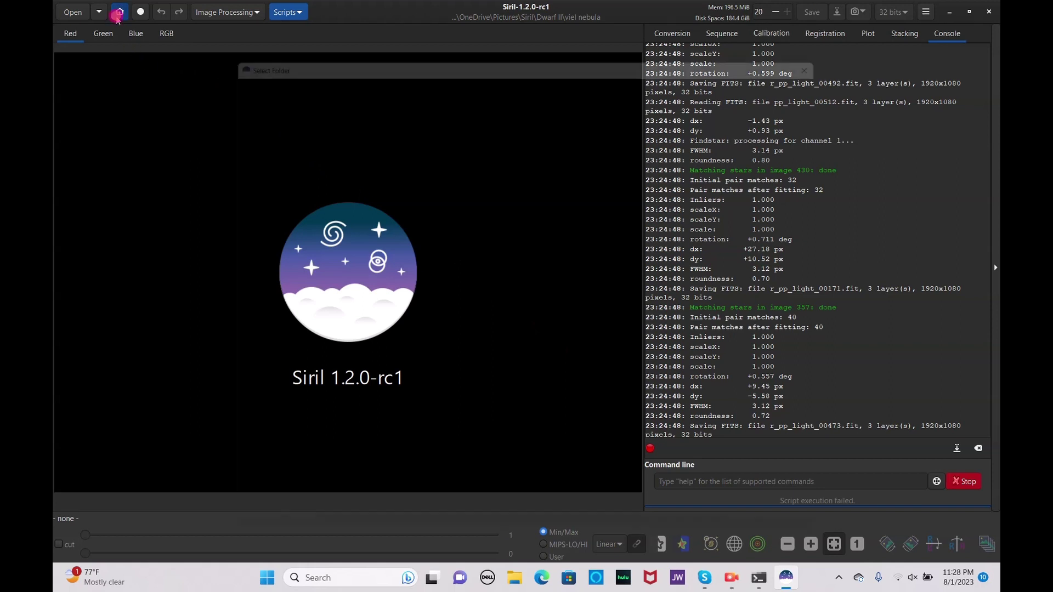
left_click(519, 62)
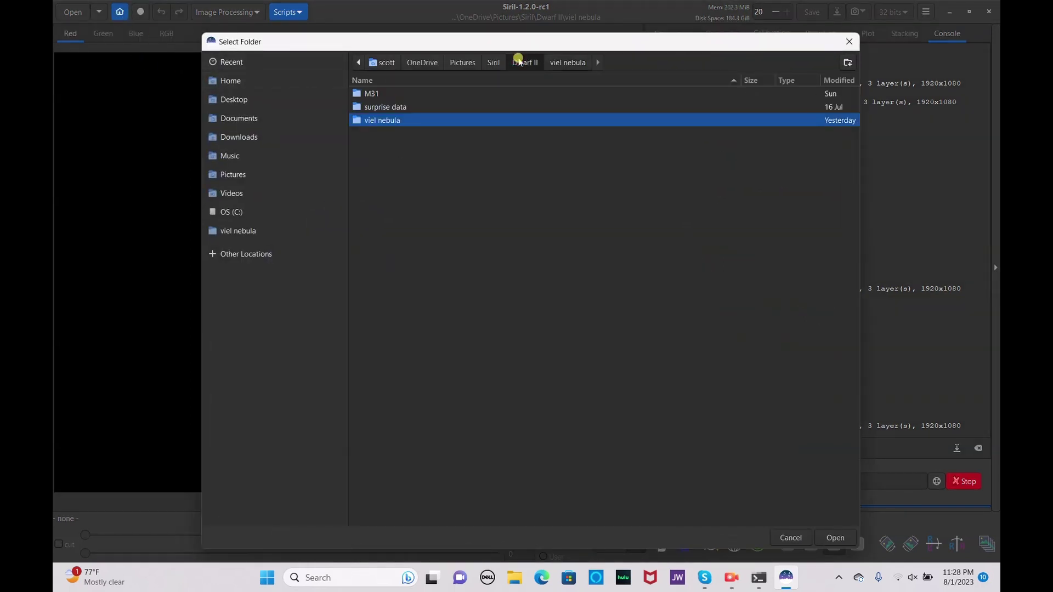
left_click(448, 93)
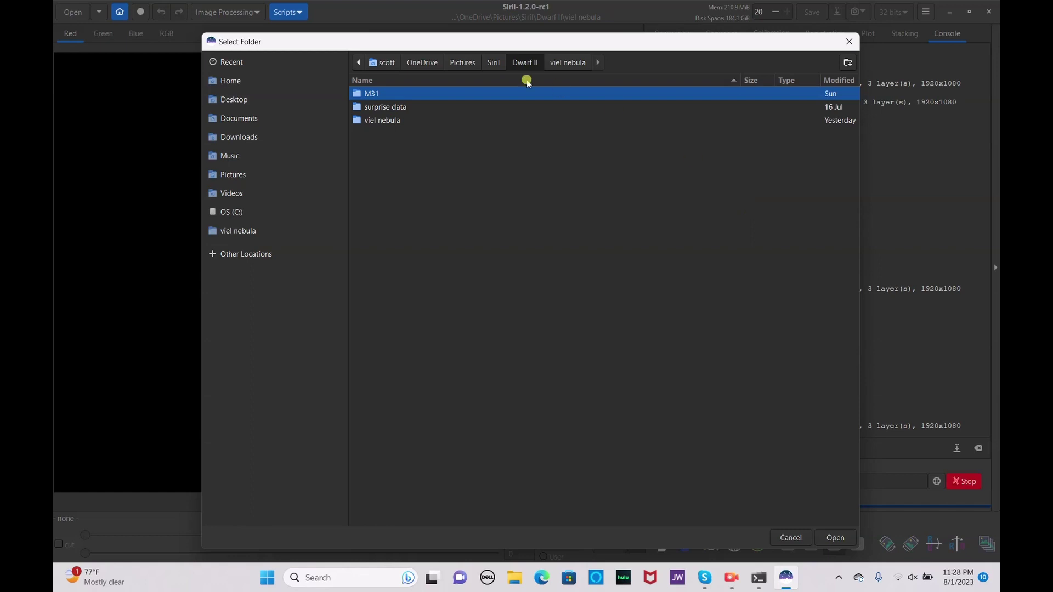
left_click(835, 538)
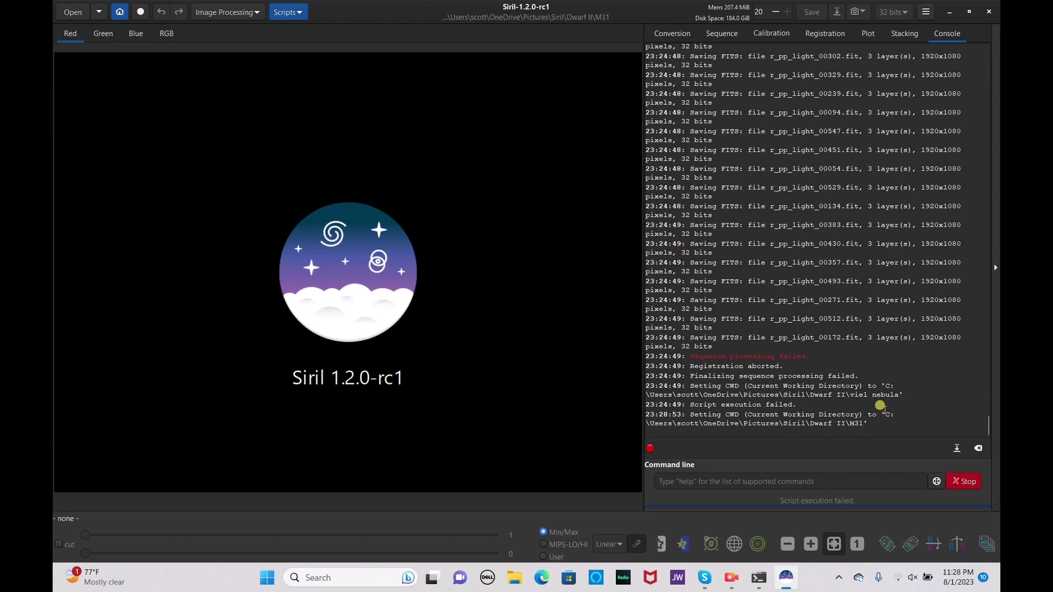
left_click(926, 13)
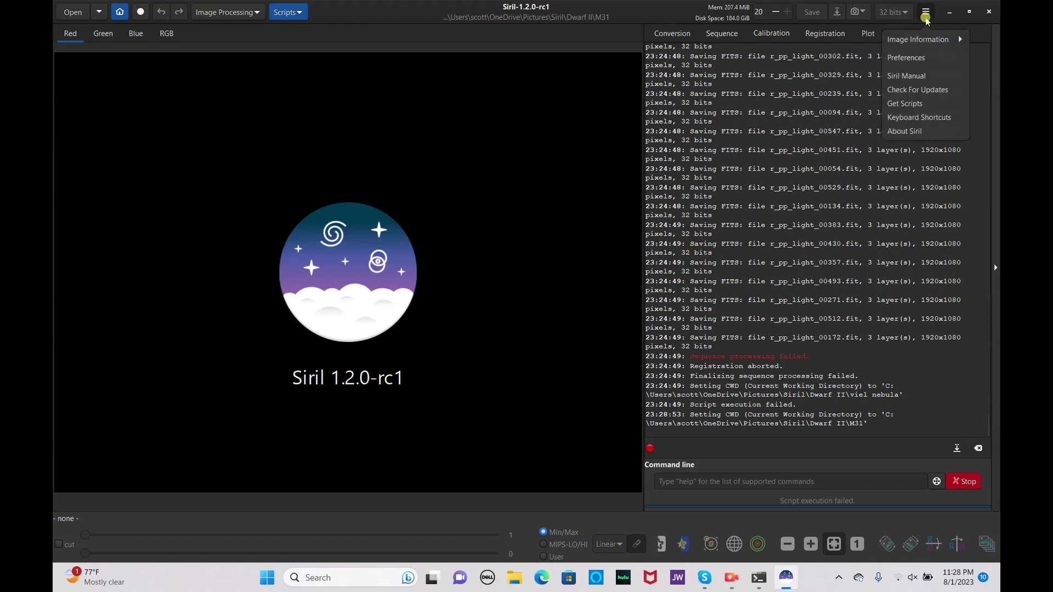
left_click(908, 58)
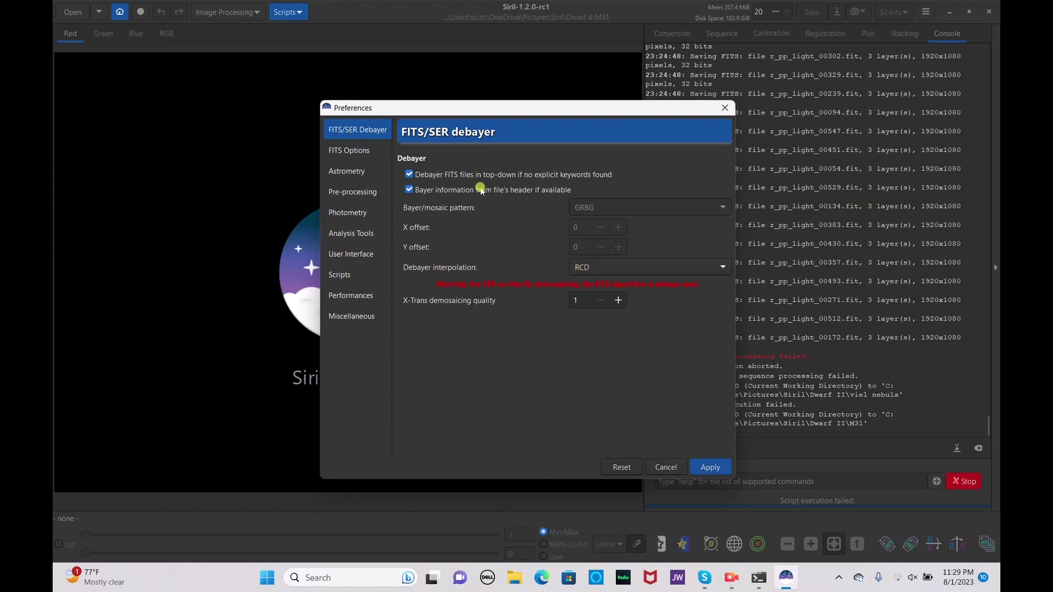
left_click(707, 467)
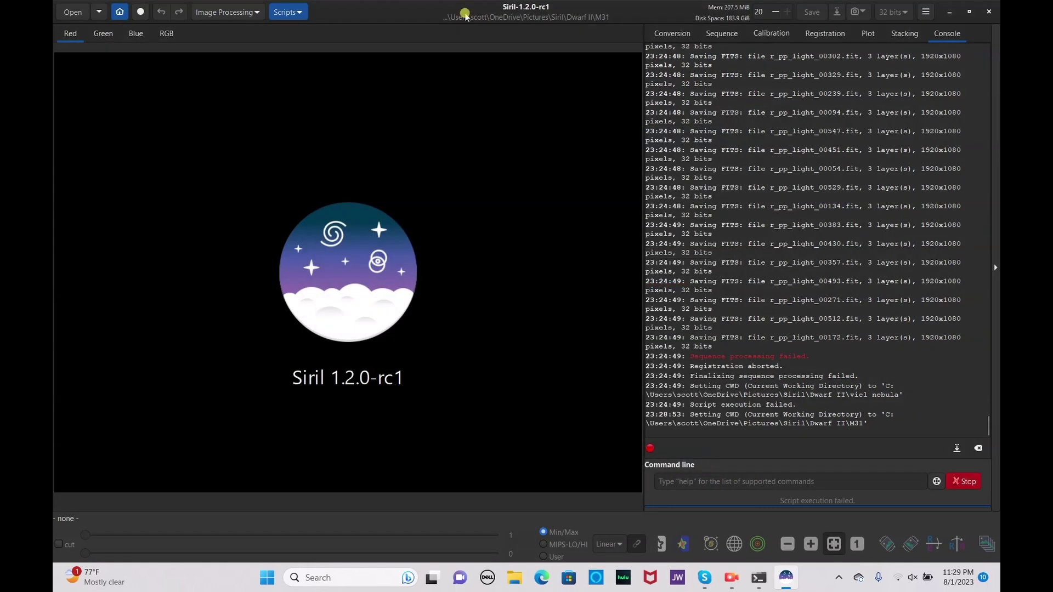
Step: Browse the Star Processing tools, then show the Scripts list with its Mono and OSC preprocessing scripts
left_click(257, 13)
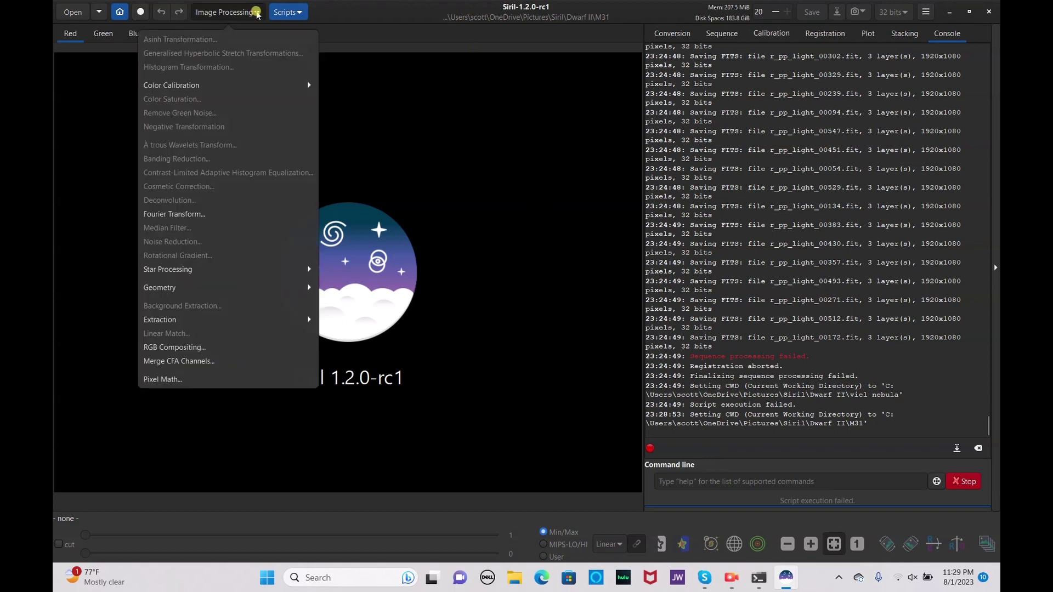
left_click(225, 269)
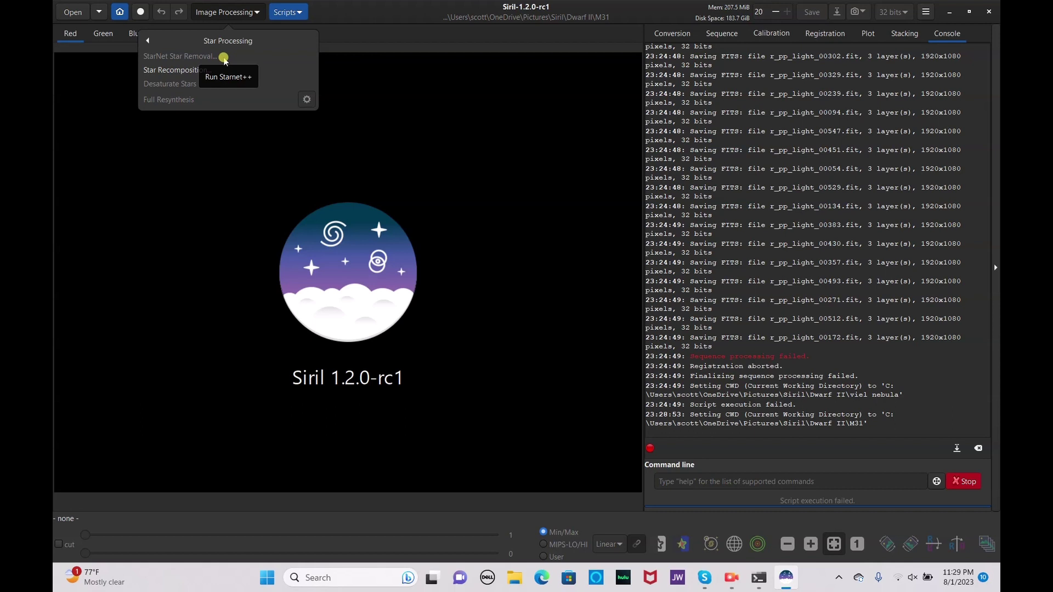
left_click(285, 16)
left_click(286, 13)
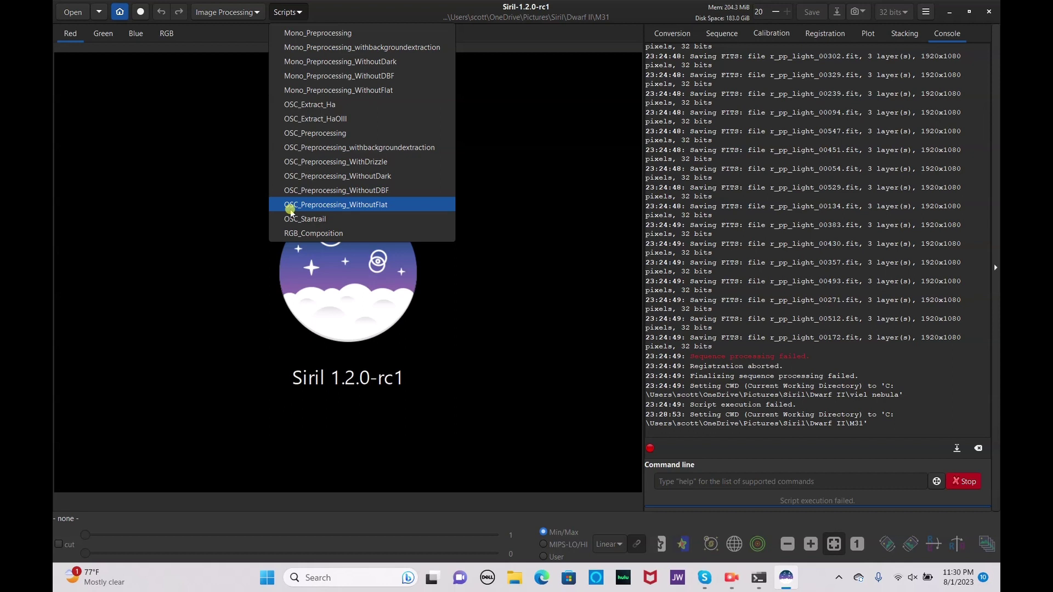
Step: Run the OSC_Preprocessing_WithoutDBF script on the M31 frames
left_click(213, 190)
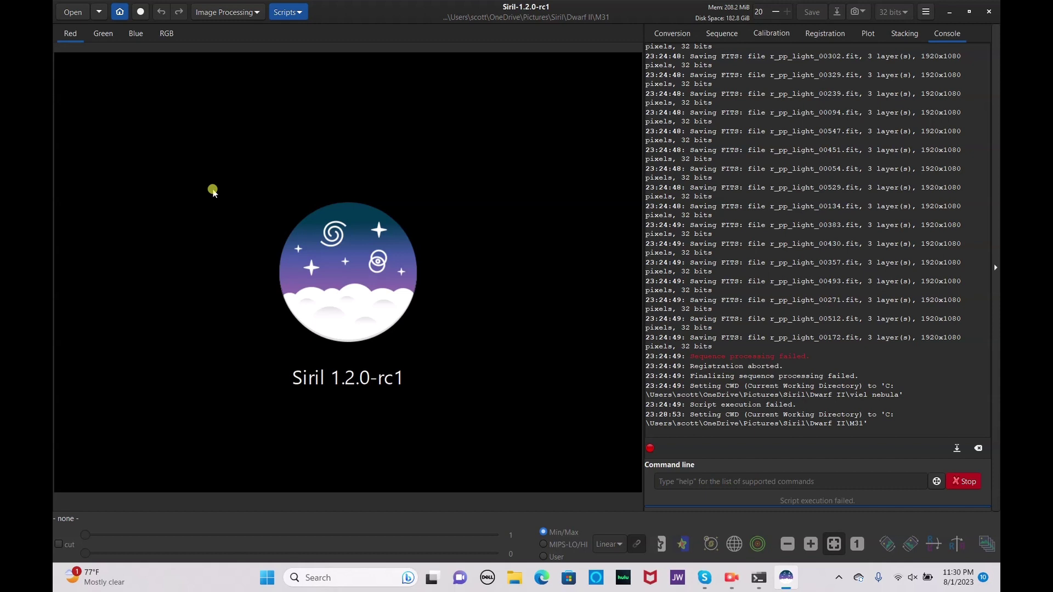
left_click(301, 15)
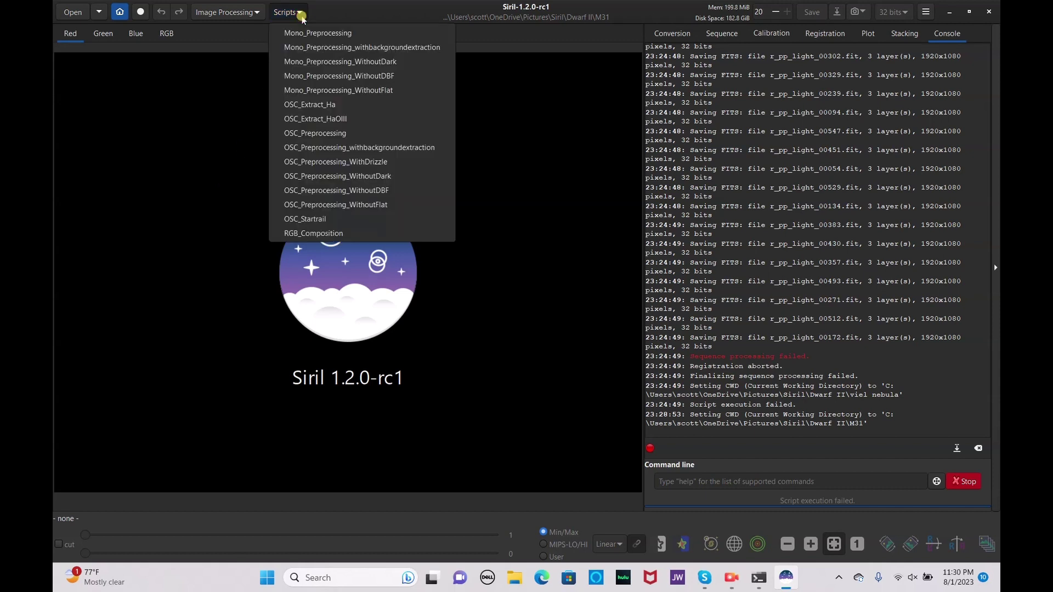
left_click(336, 191)
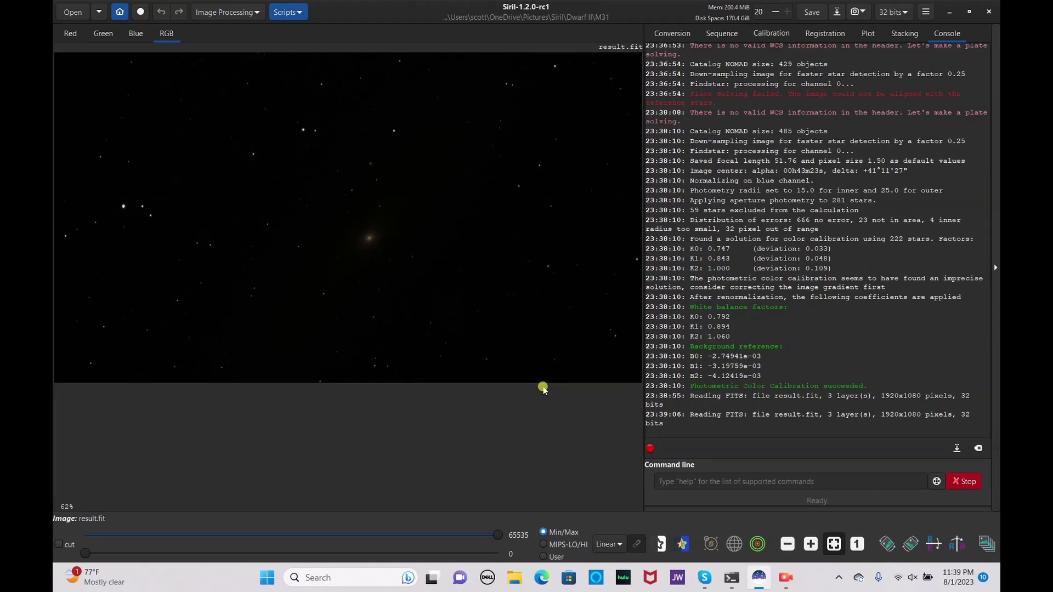
Step: Open result.fit from the M31 folder
left_click(72, 14)
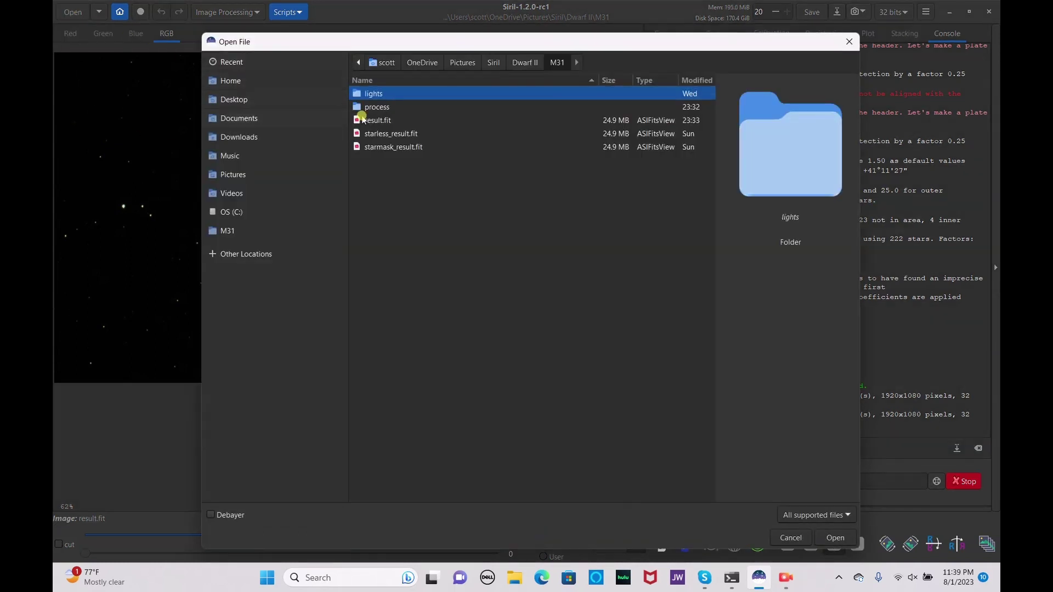
left_click(366, 119)
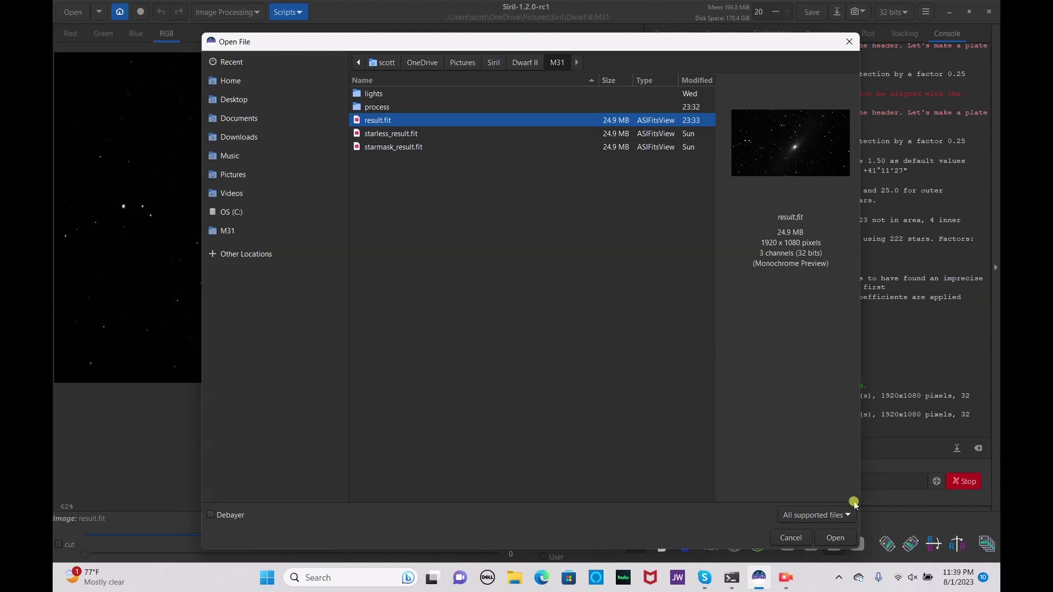
left_click(836, 538)
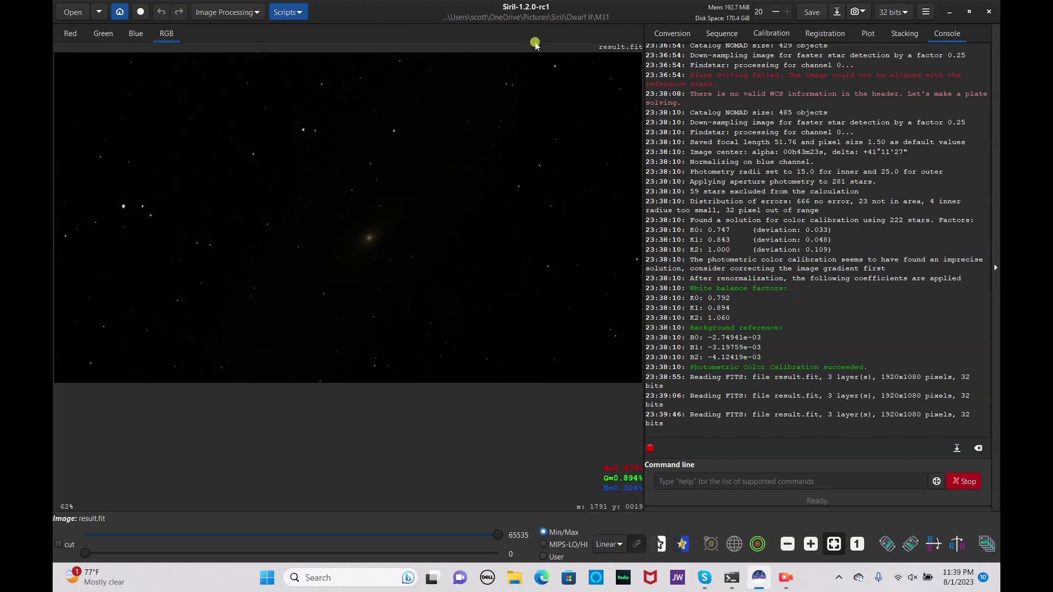
Step: Display result.fit in AutoStretch with unlinked colour channels to remove the green cast
left_click(616, 544)
left_click(612, 497)
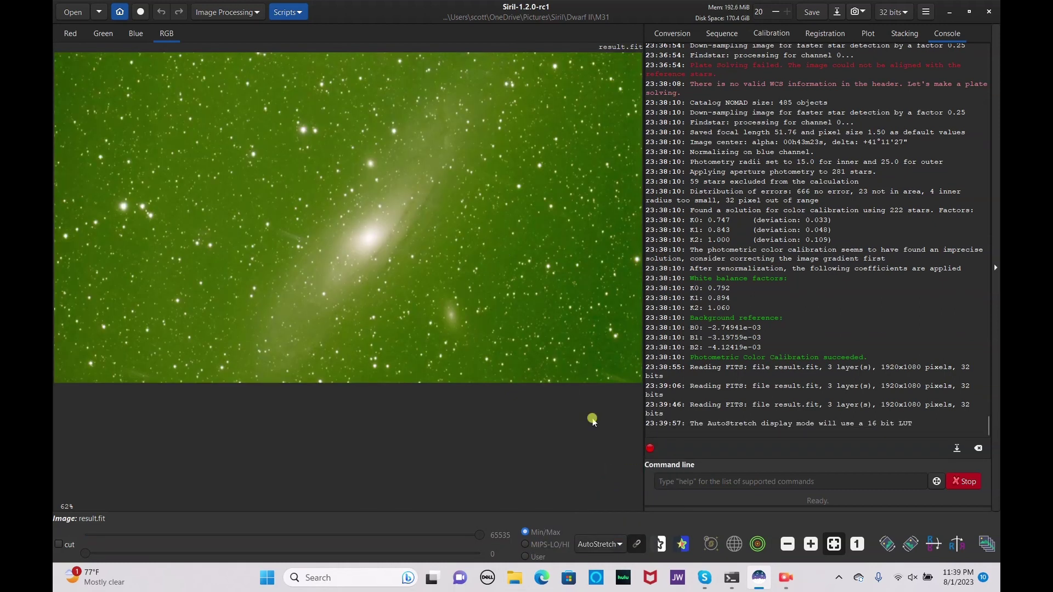
left_click(639, 550)
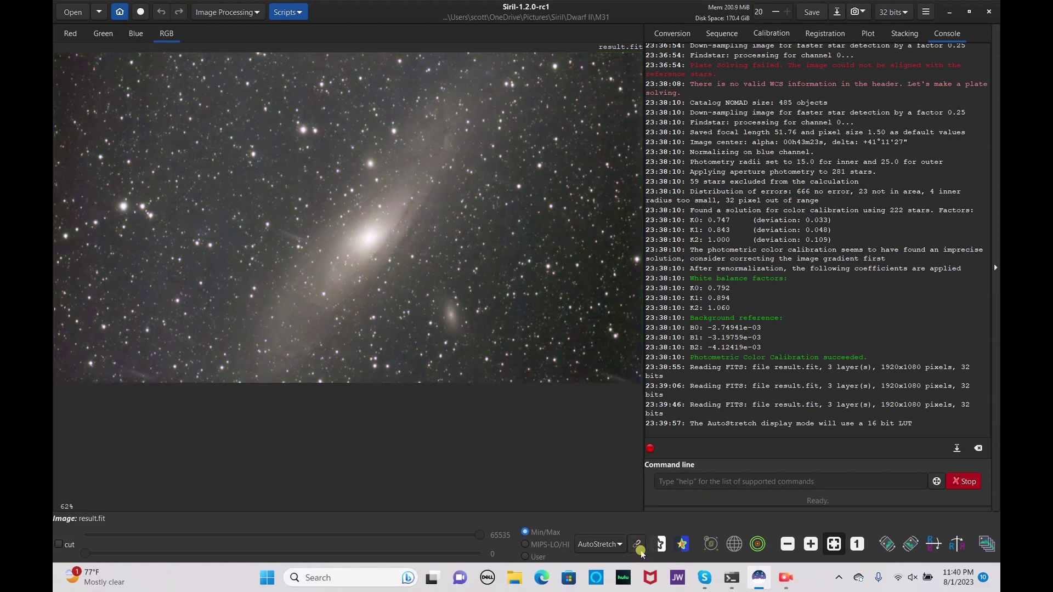
left_click(248, 16)
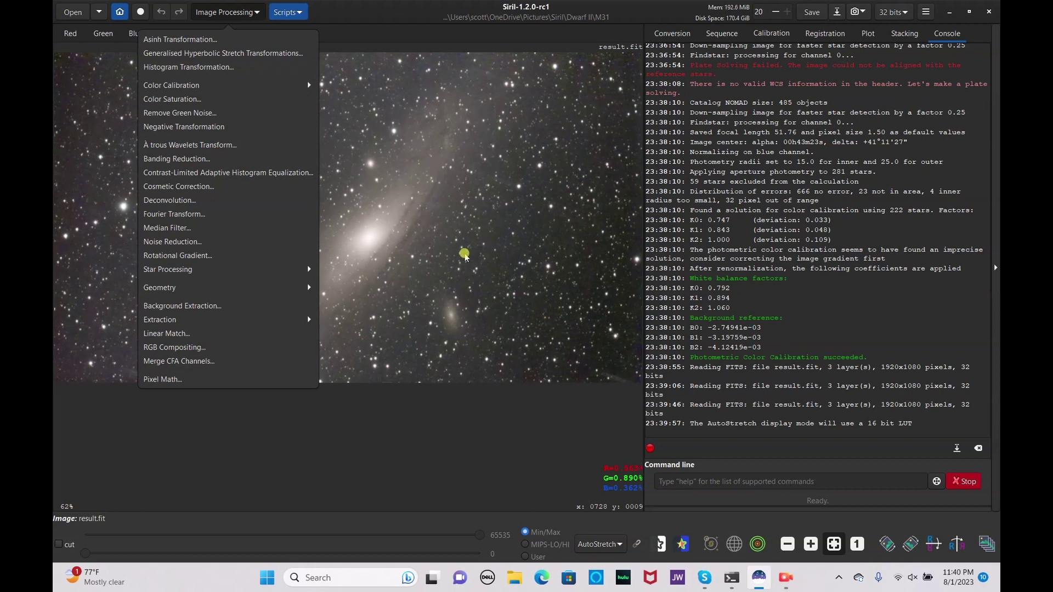
left_click(481, 391)
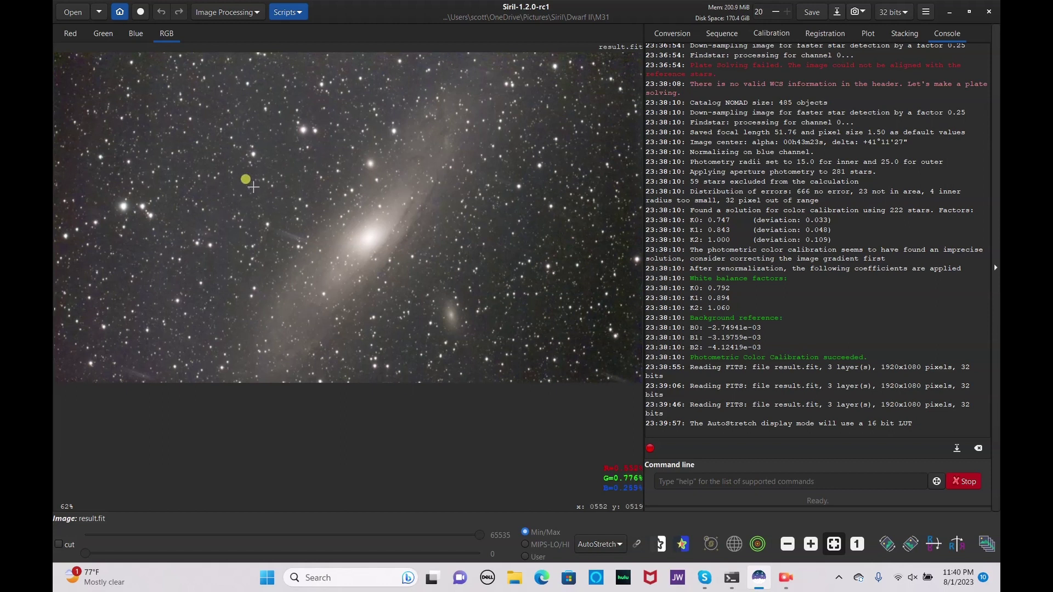
left_click(255, 13)
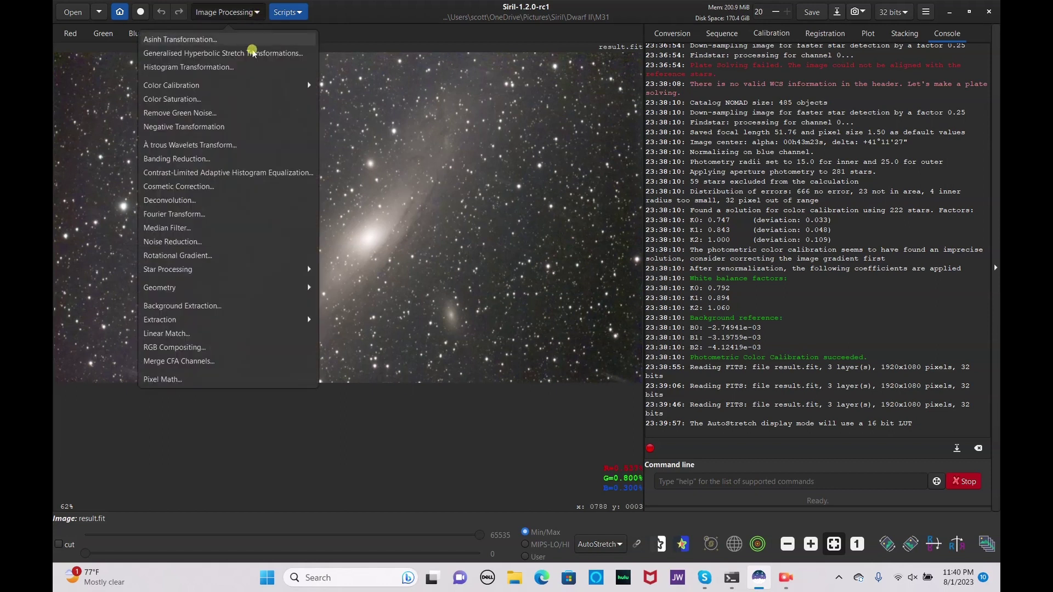
Step: Generate a background sample grid with 35 samples per line and grid tolerance lowered to 1.00
left_click(228, 307)
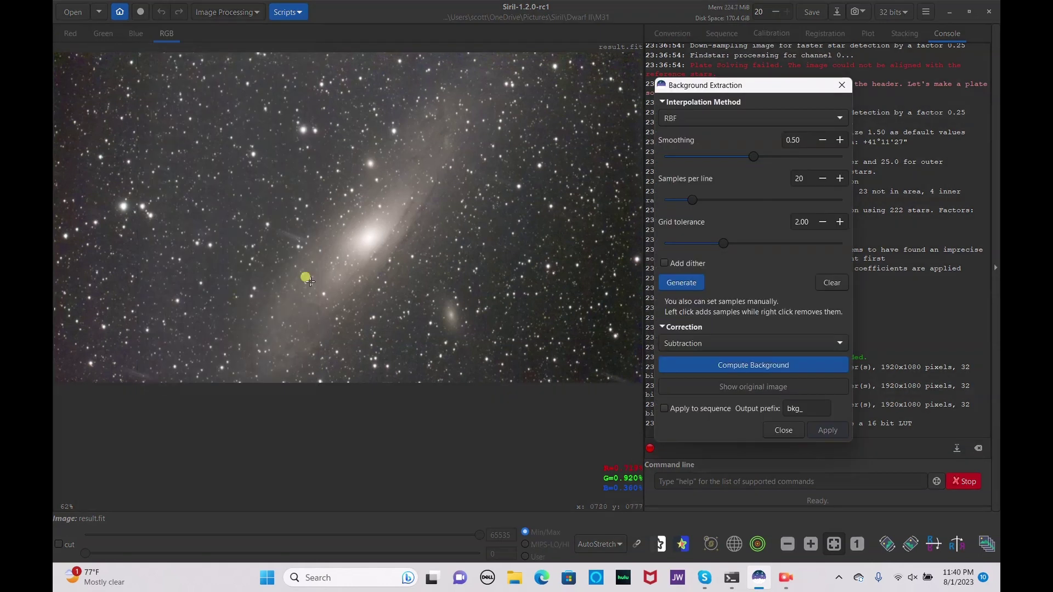
left_click_drag(692, 200, 709, 198)
left_click(698, 289)
left_click(692, 286)
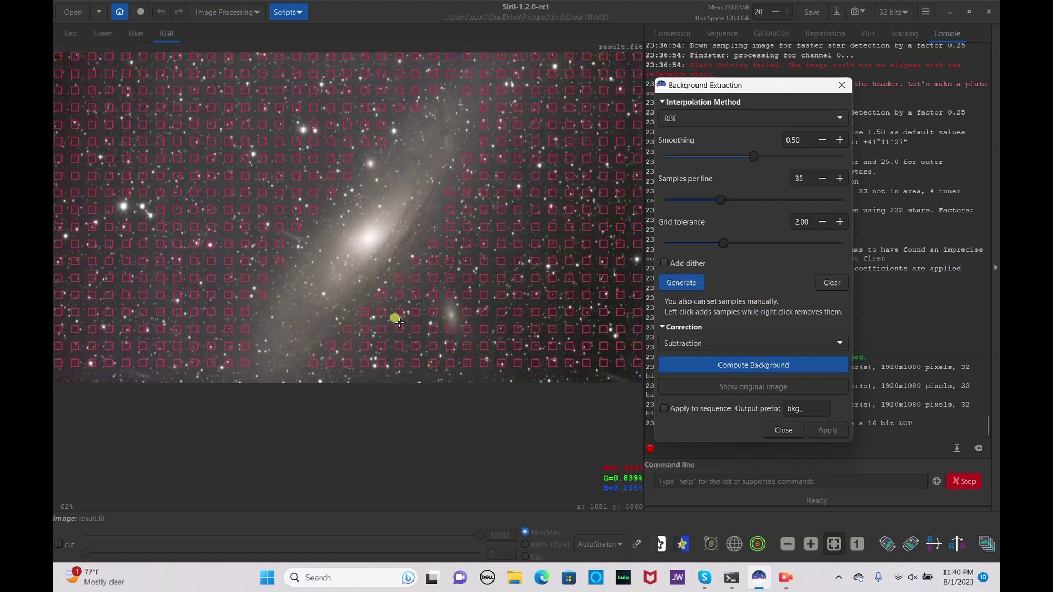
left_click(823, 220)
left_click(692, 283)
left_click(823, 221)
left_click(685, 282)
Step: Remove the sample boxes over the galaxies, then compute and subtract the background model
left_click(450, 294)
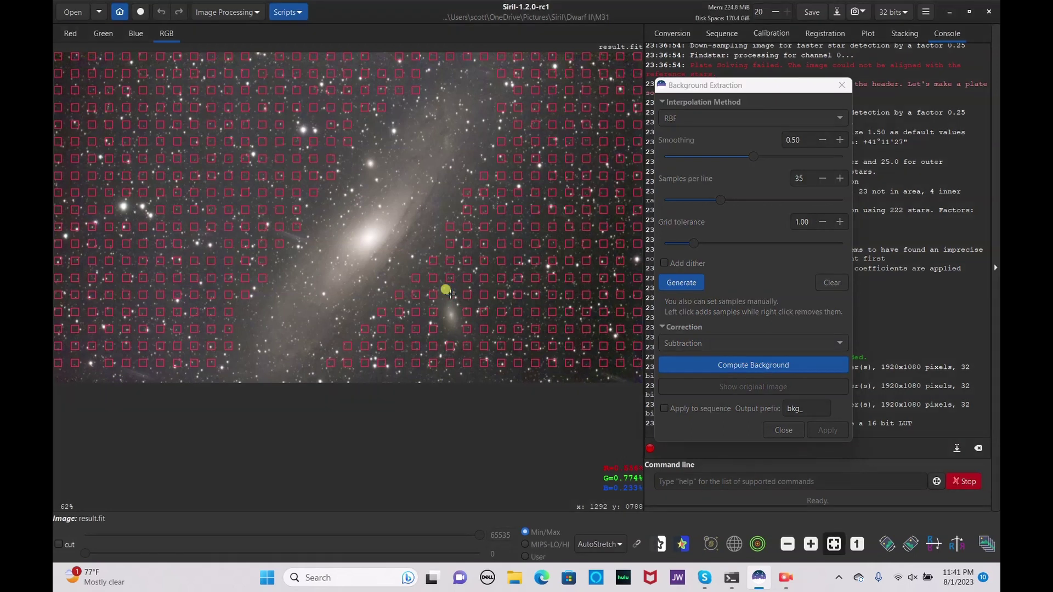
left_click(465, 309)
left_click(467, 326)
right_click(434, 328)
right_click(434, 317)
right_click(433, 309)
left_click(764, 367)
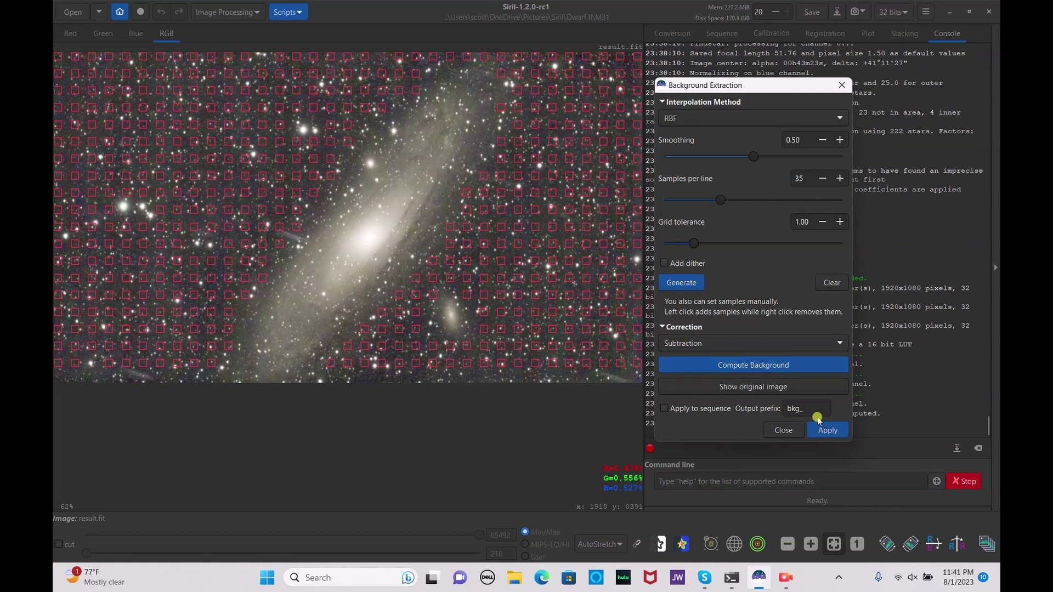
left_click(824, 430)
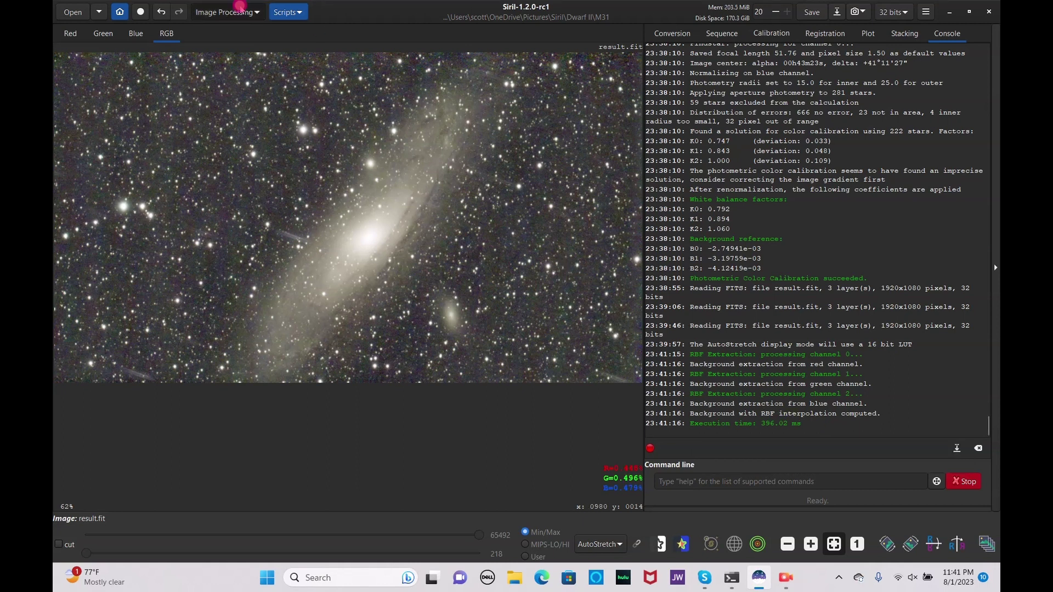
Step: Apply Remove Green Noise with Average Neutral, preserving lightness, and save result.fit
left_click(240, 8)
left_click(283, 112)
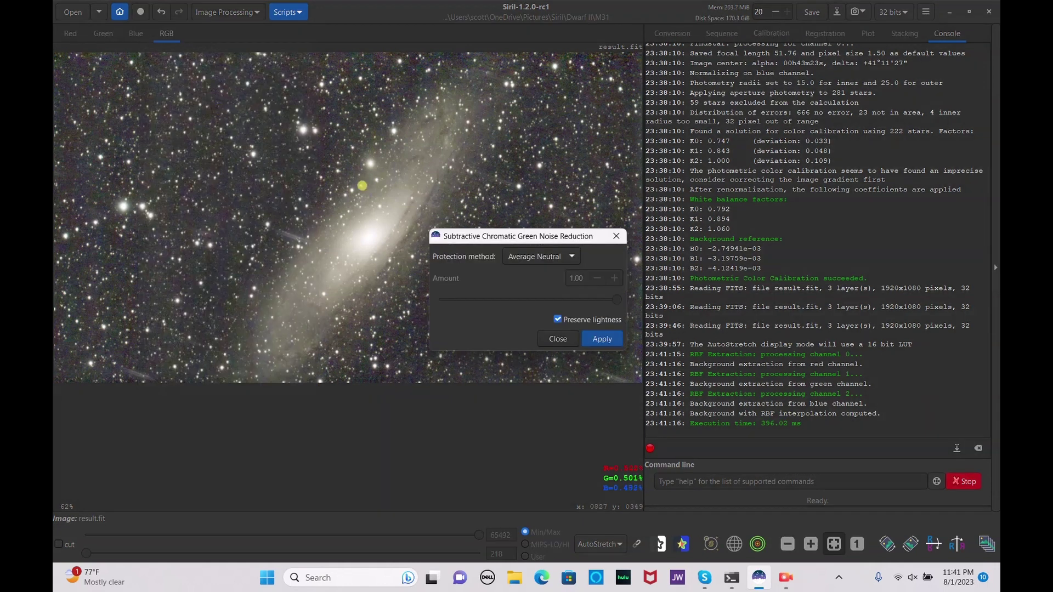
left_click(587, 340)
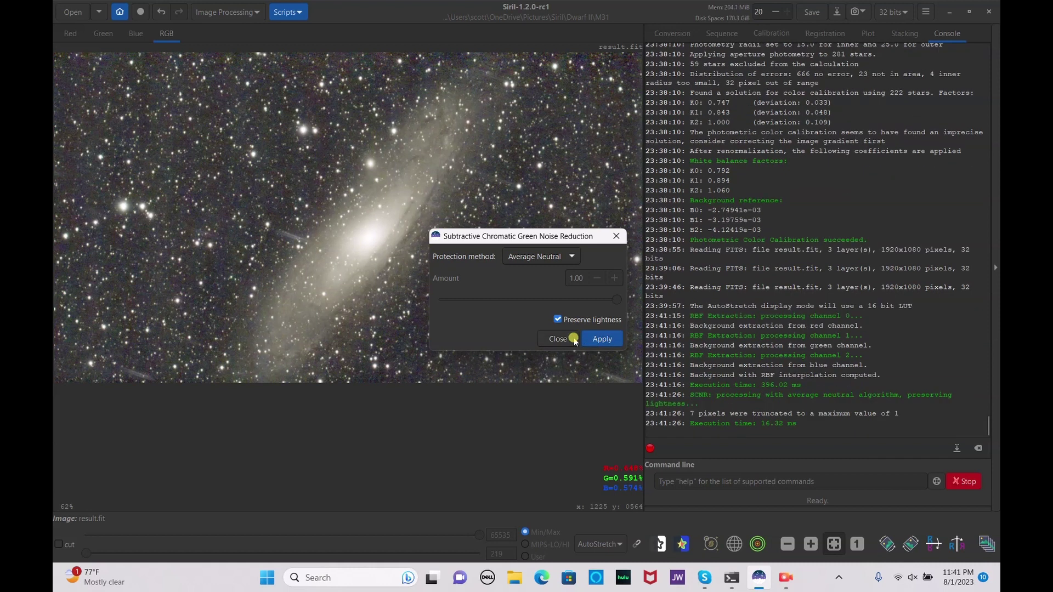
left_click(573, 341)
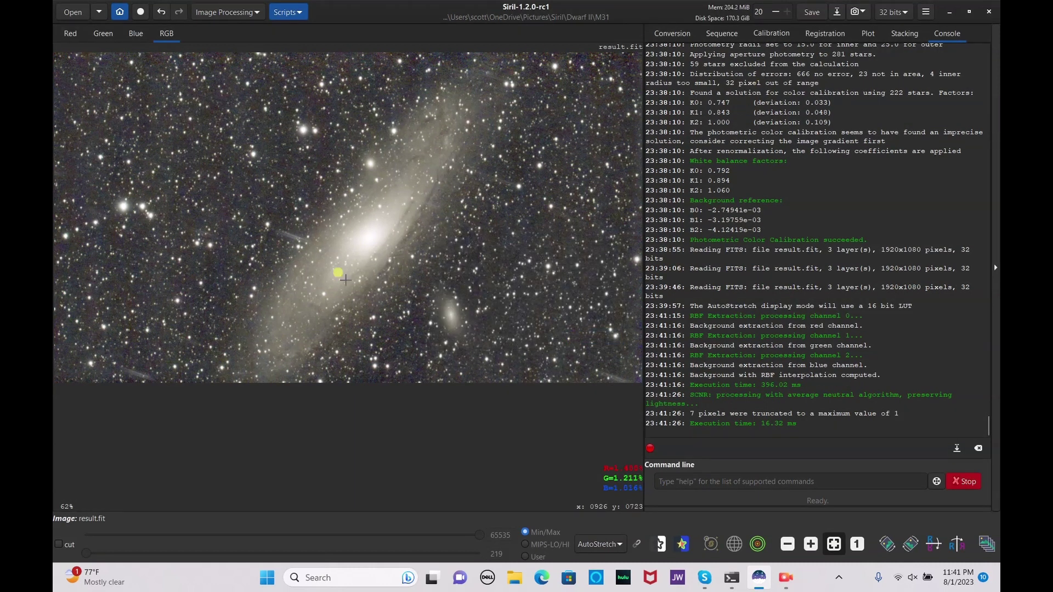
left_click(803, 7)
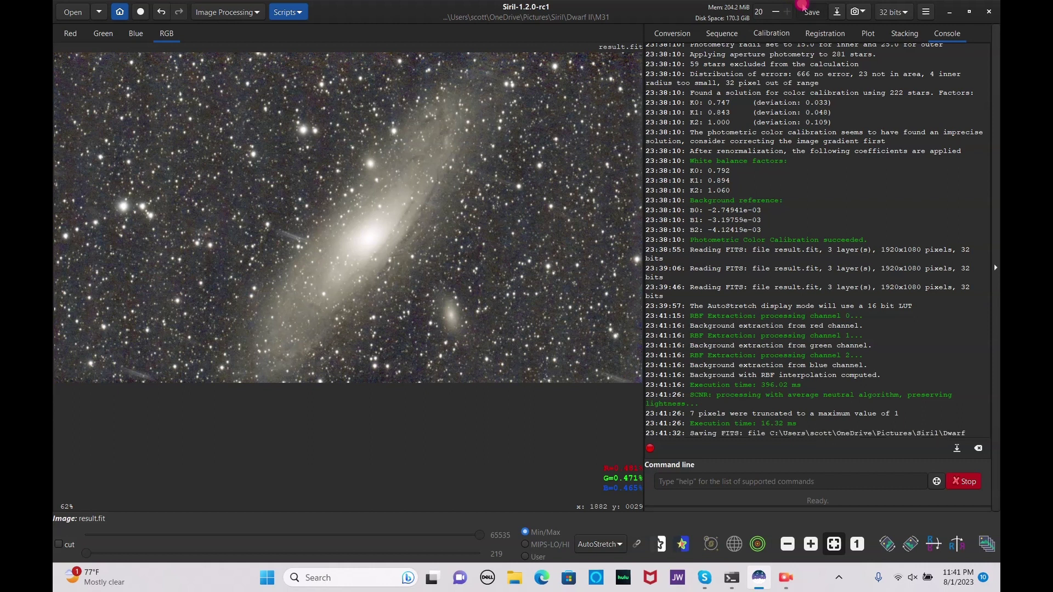
Step: Run Photometric Color Calibration using M31's Simbad coordinates, image focal length and pixel size, with no downsampling
left_click(228, 12)
left_click(212, 85)
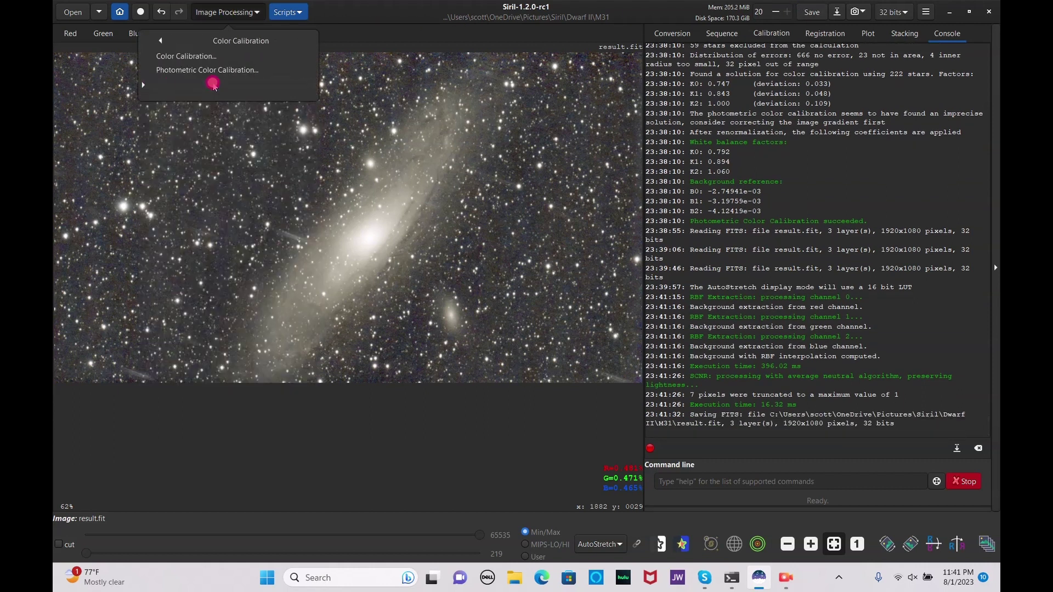
left_click(210, 71)
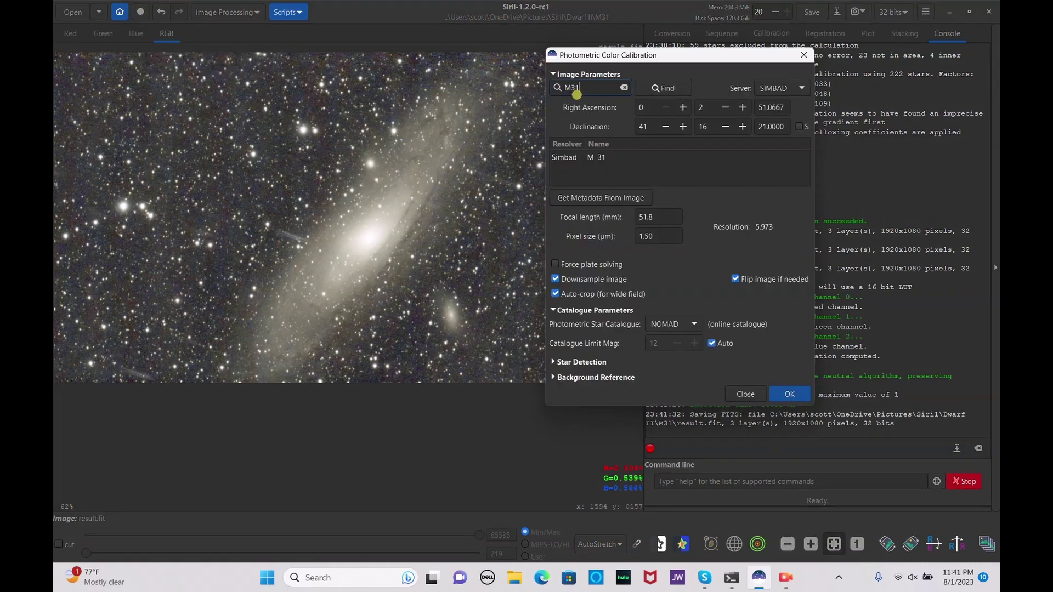
left_click(680, 88)
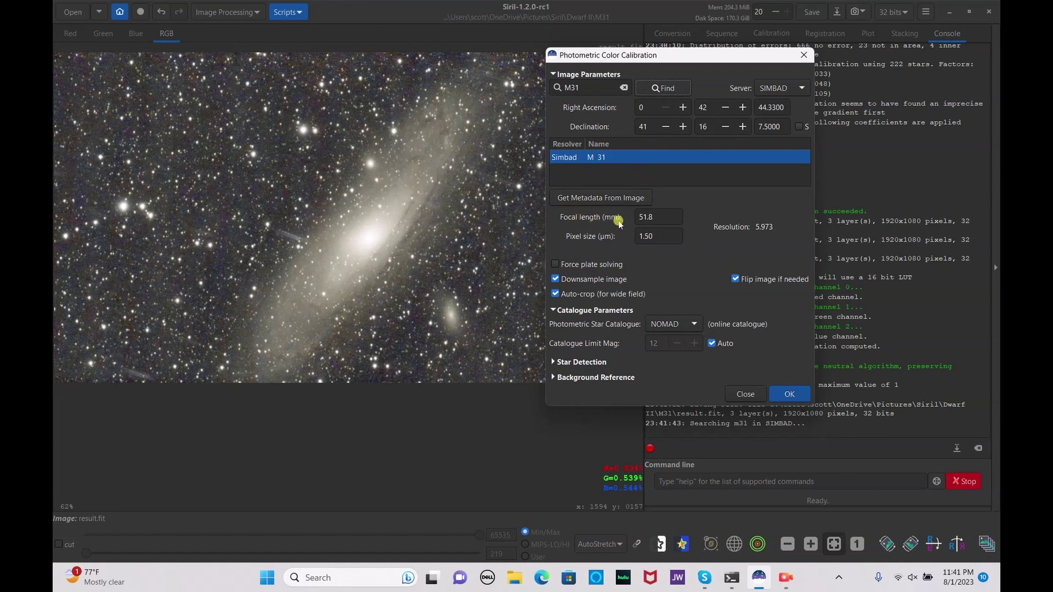
left_click(617, 199)
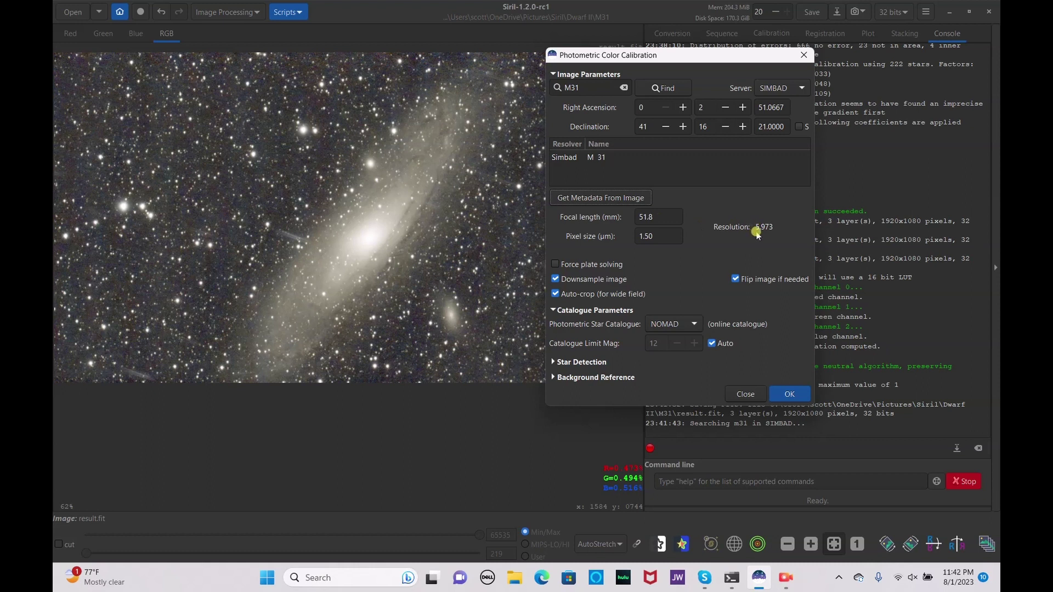
mouse_move(757, 233)
left_click(600, 158)
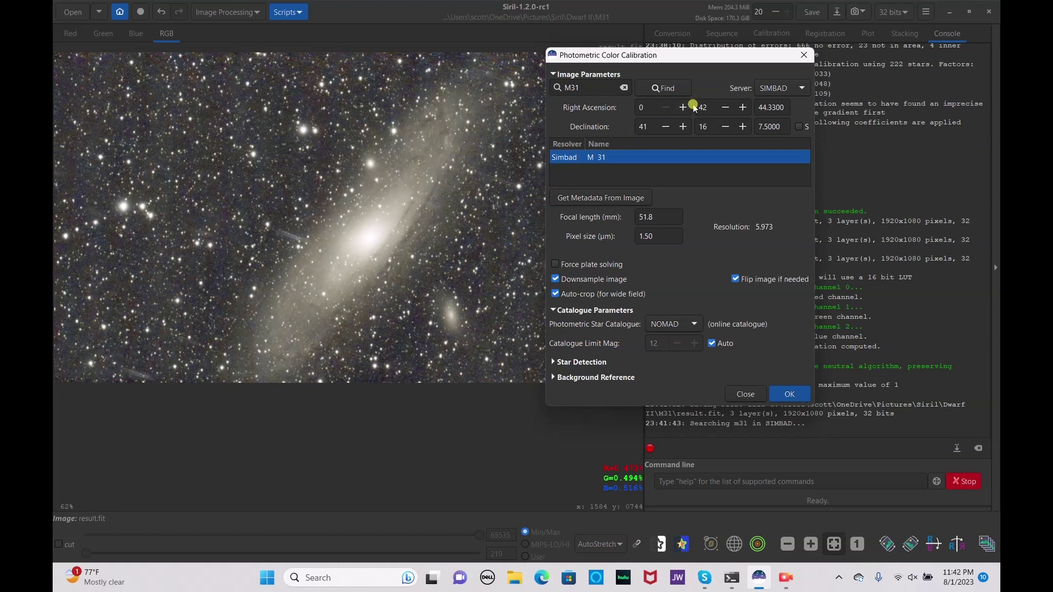
left_click(556, 279)
left_click(793, 396)
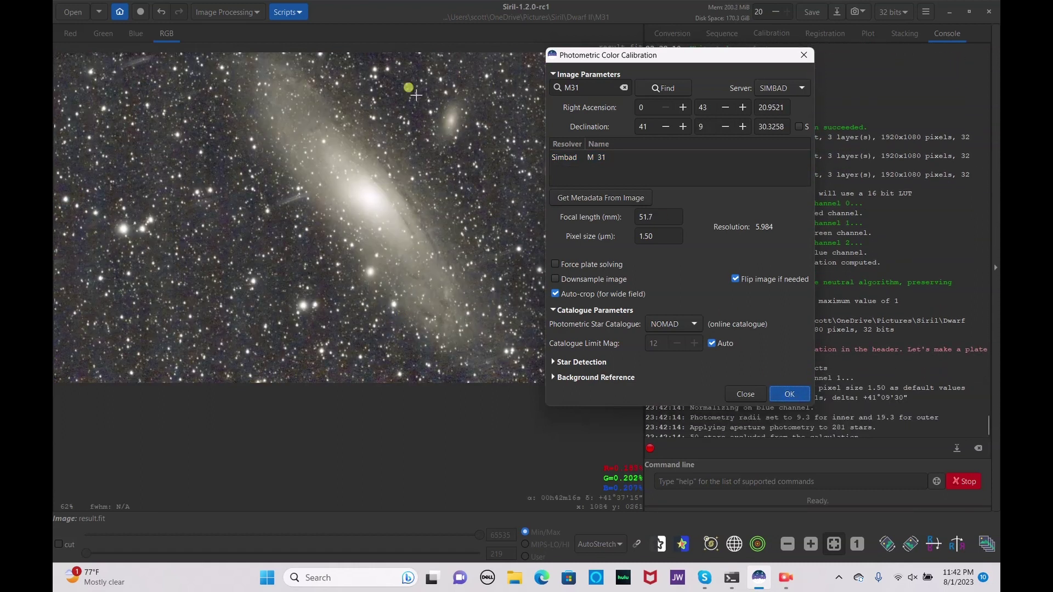
left_click(747, 394)
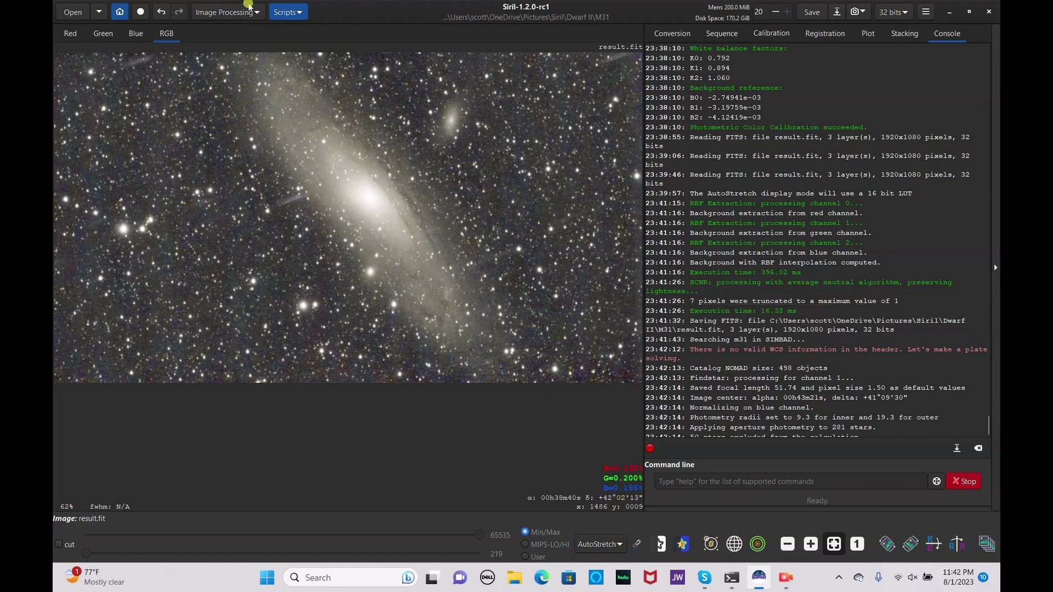
Step: Save the calibrated image, crop it to a 1886x1034 selection, and save again
left_click(812, 14)
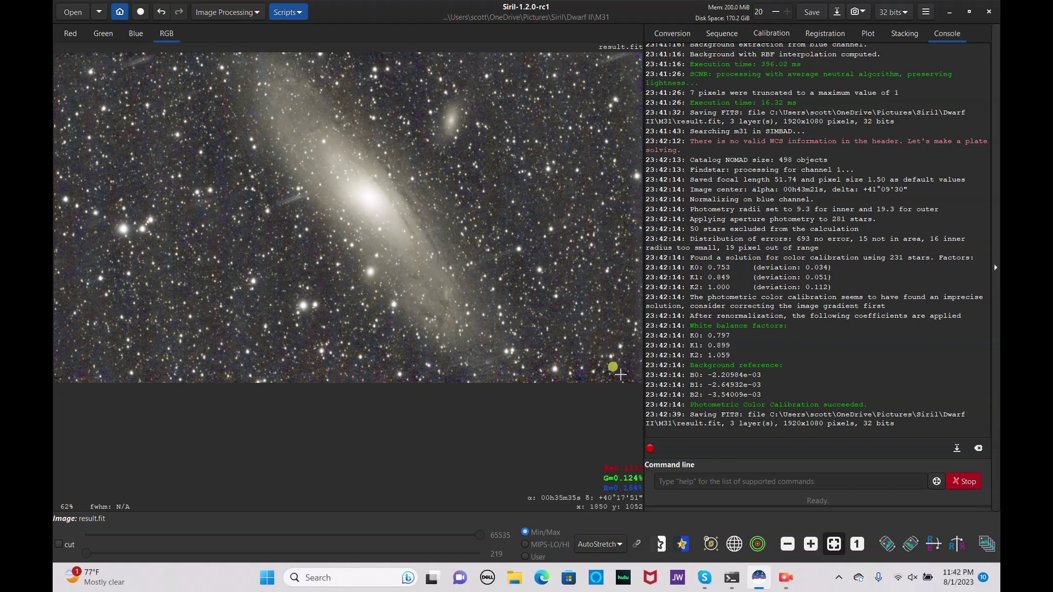
left_click_drag(609, 362, 54, 51)
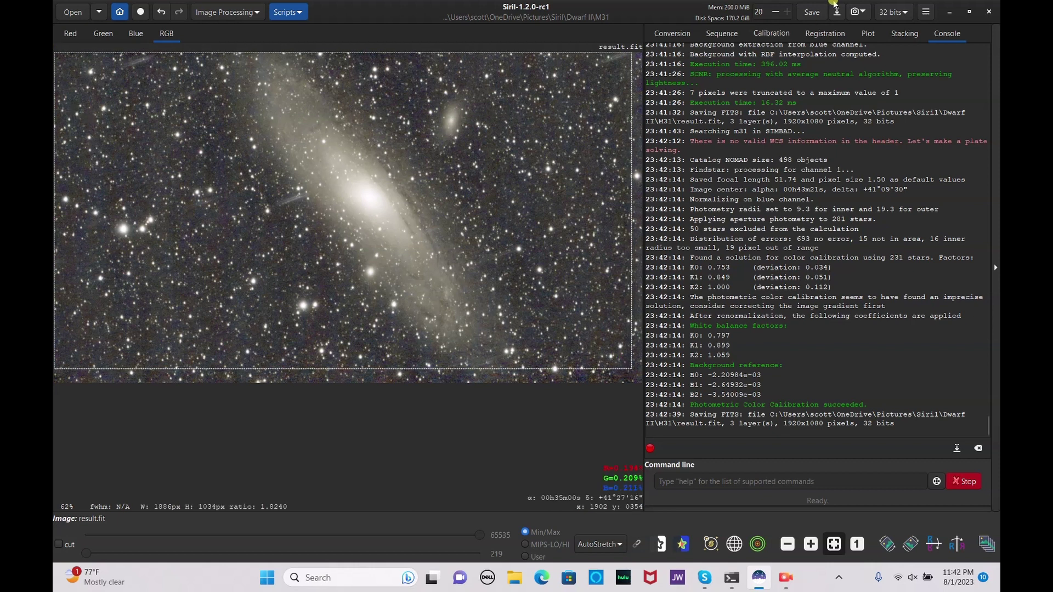
right_click(178, 168)
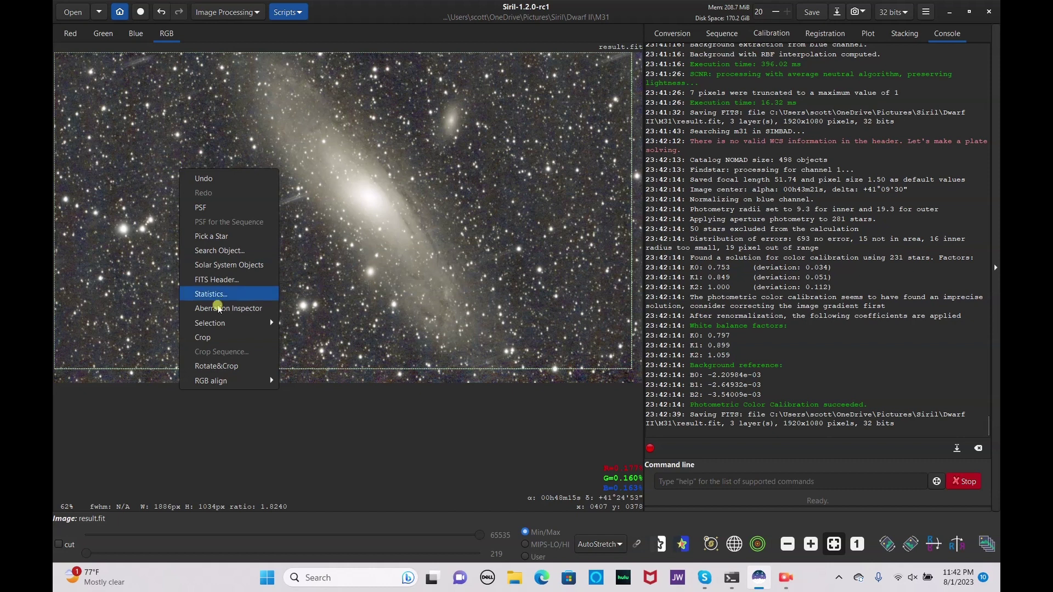
left_click(210, 334)
left_click(807, 13)
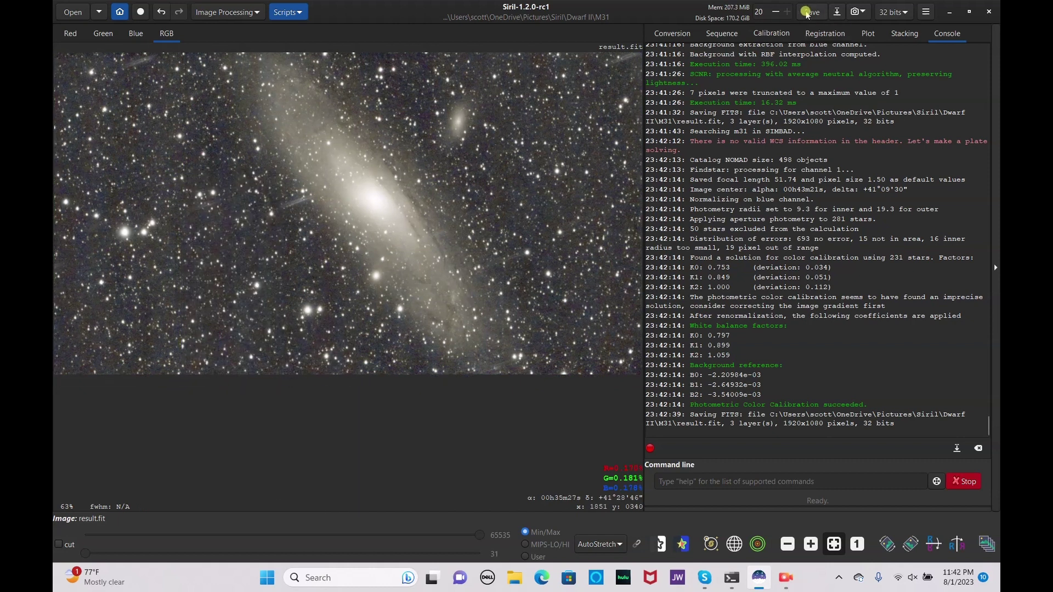
left_click(229, 11)
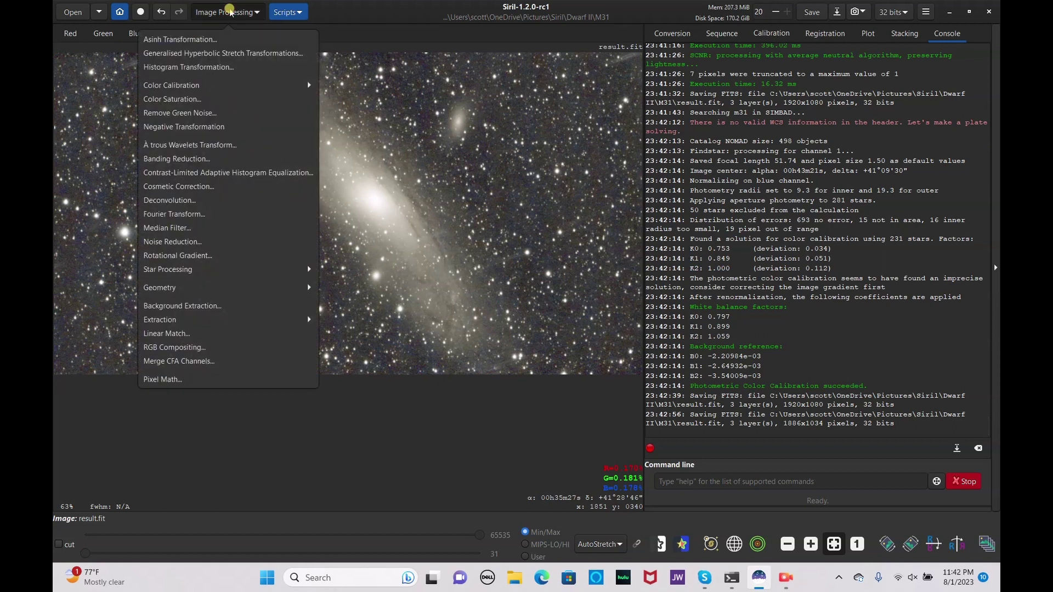
Step: Run StarNet Star Removal with pre-stretch and star mask, viewing in Linear display
left_click(236, 271)
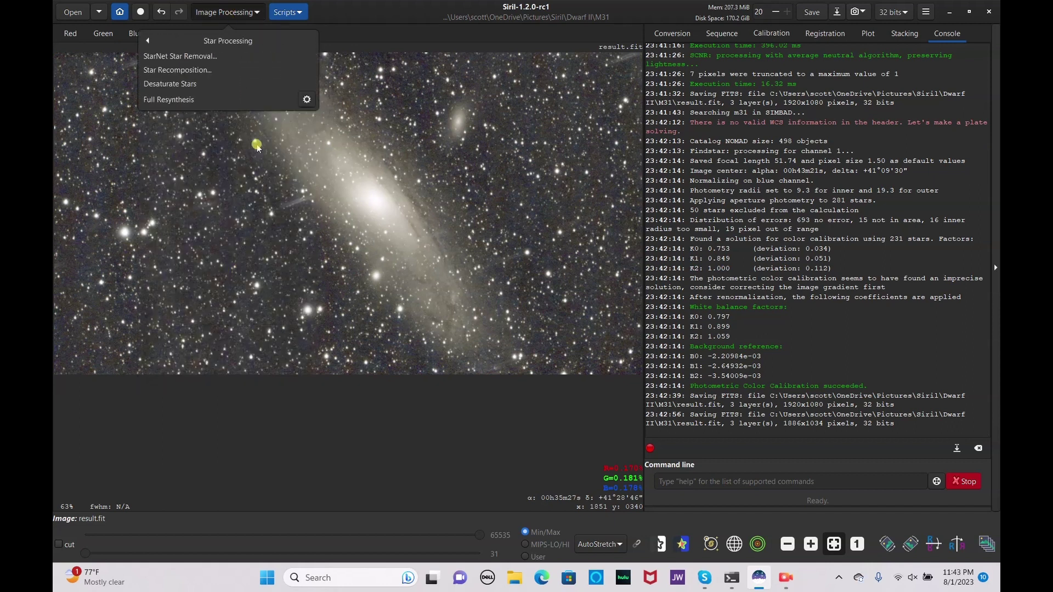
left_click(222, 57)
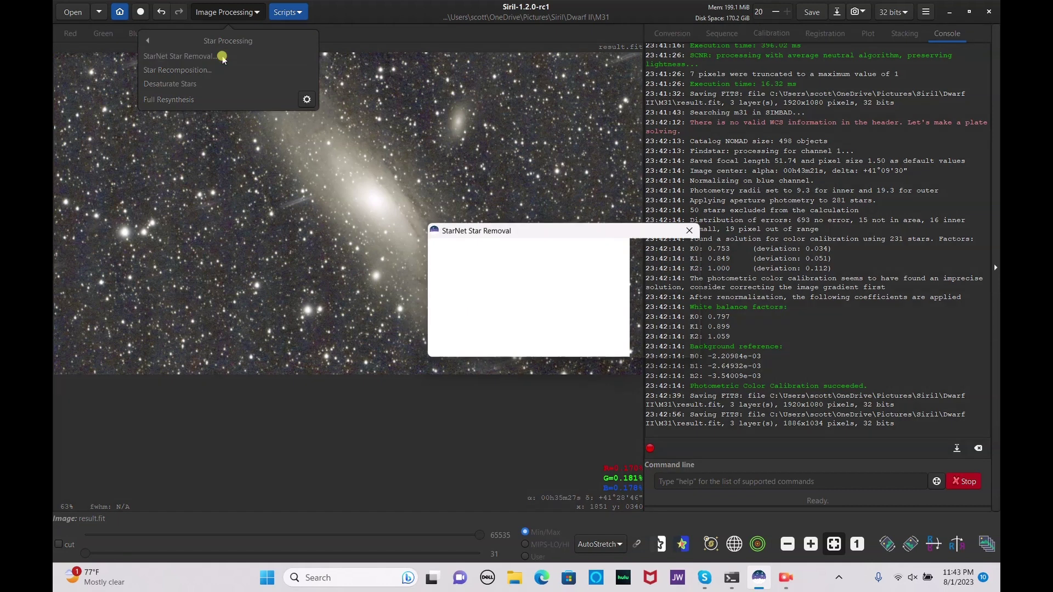
left_click(447, 242)
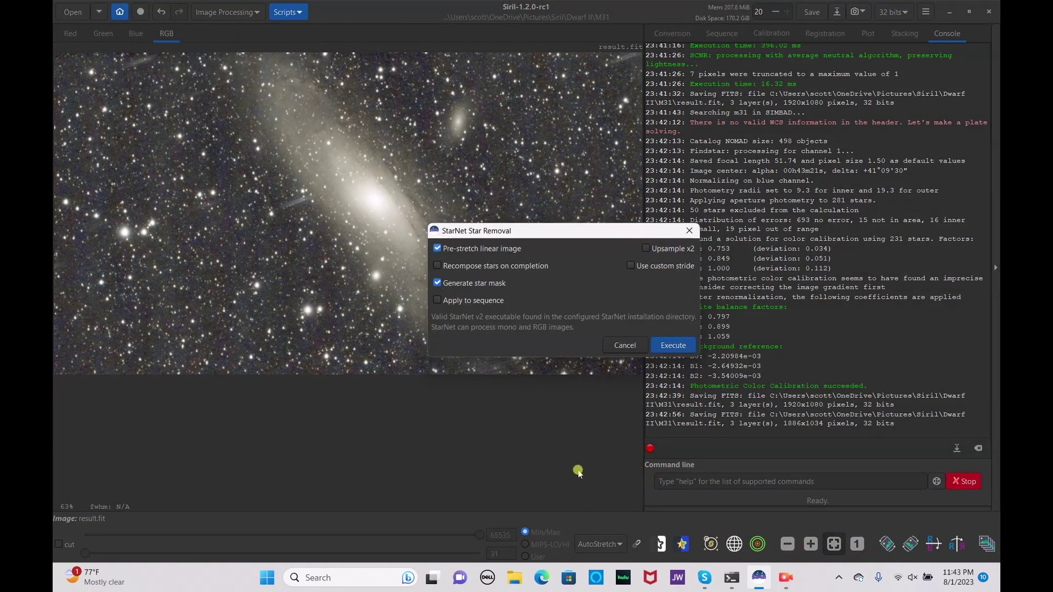
left_click(610, 545)
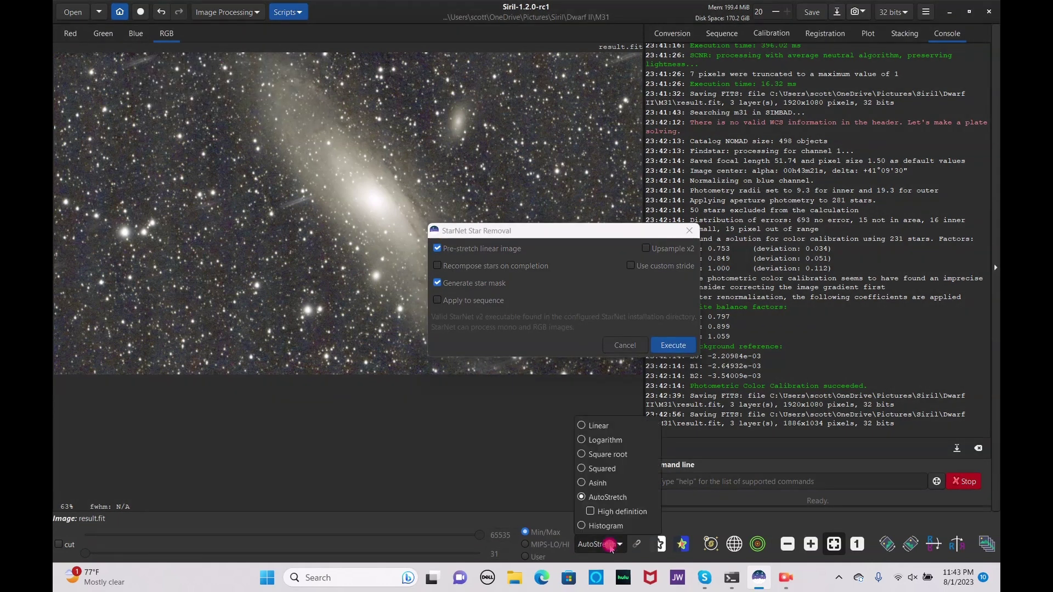
left_click(603, 427)
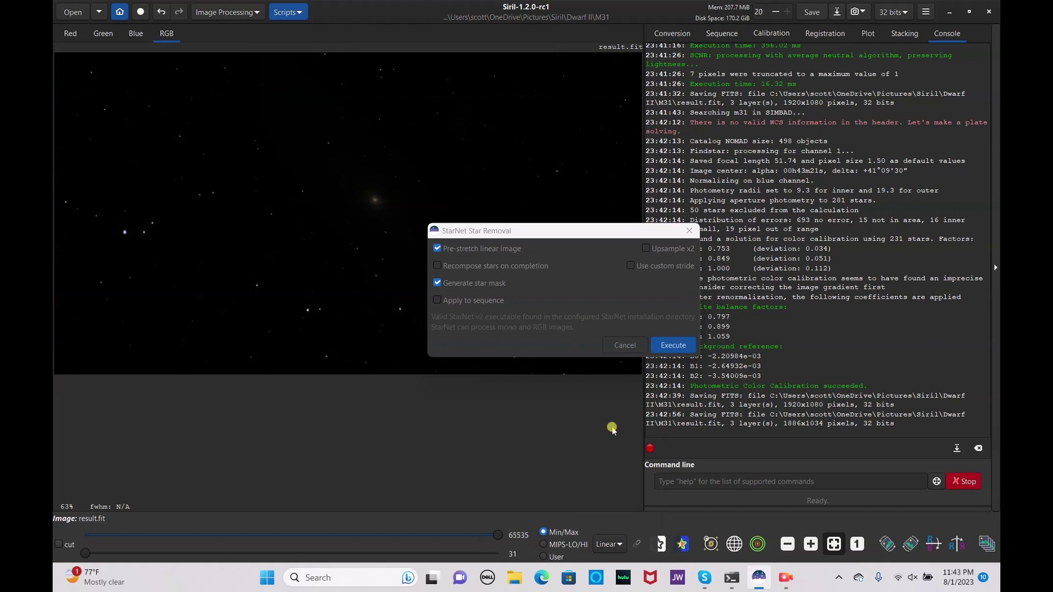
left_click(670, 345)
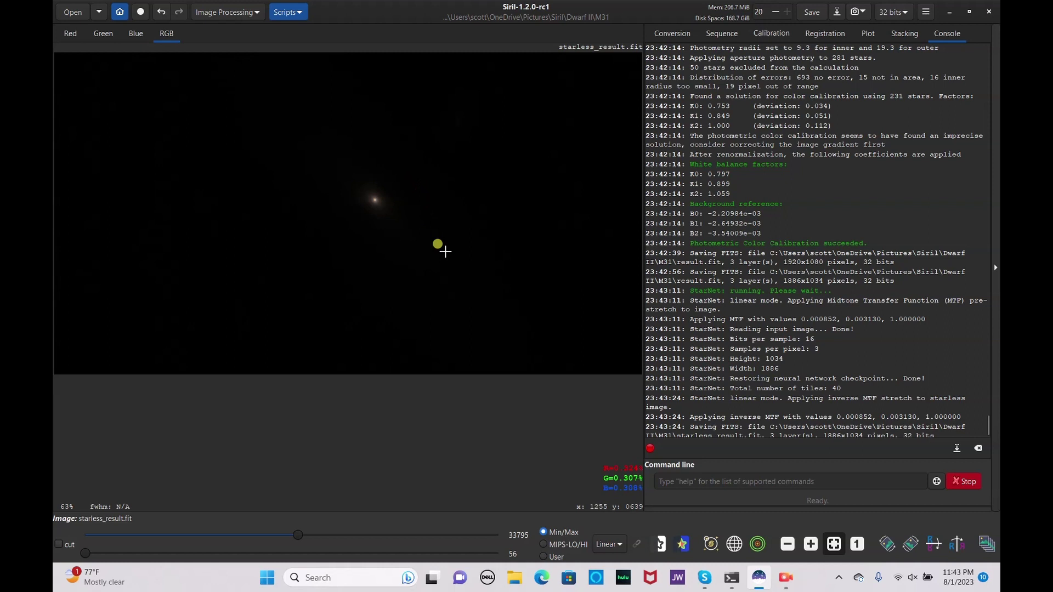
Step: Preview the starless galaxy in AutoStretch, then return the display to Linear
left_click(609, 544)
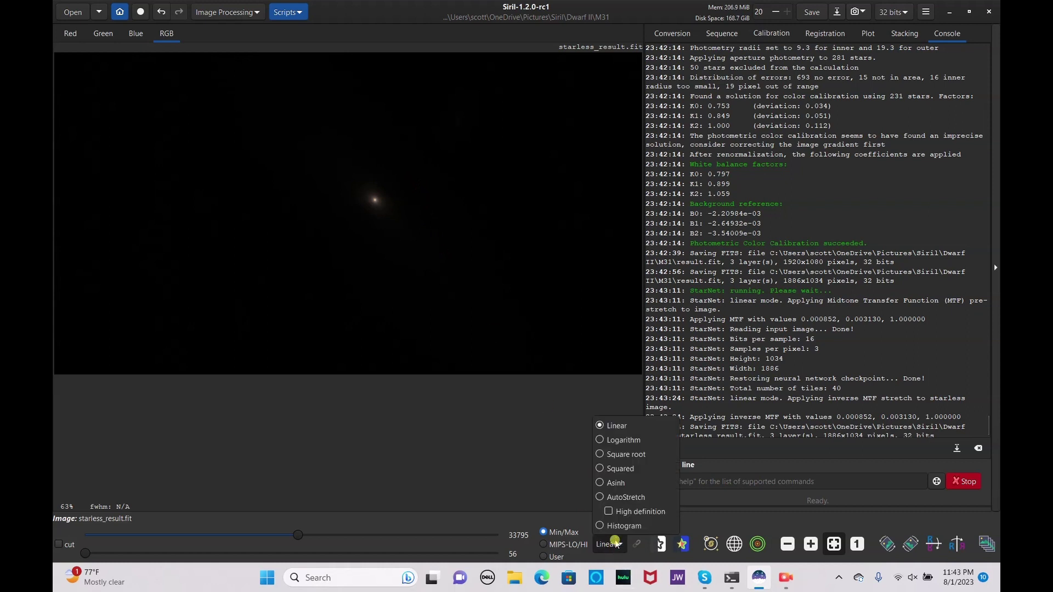
left_click(631, 498)
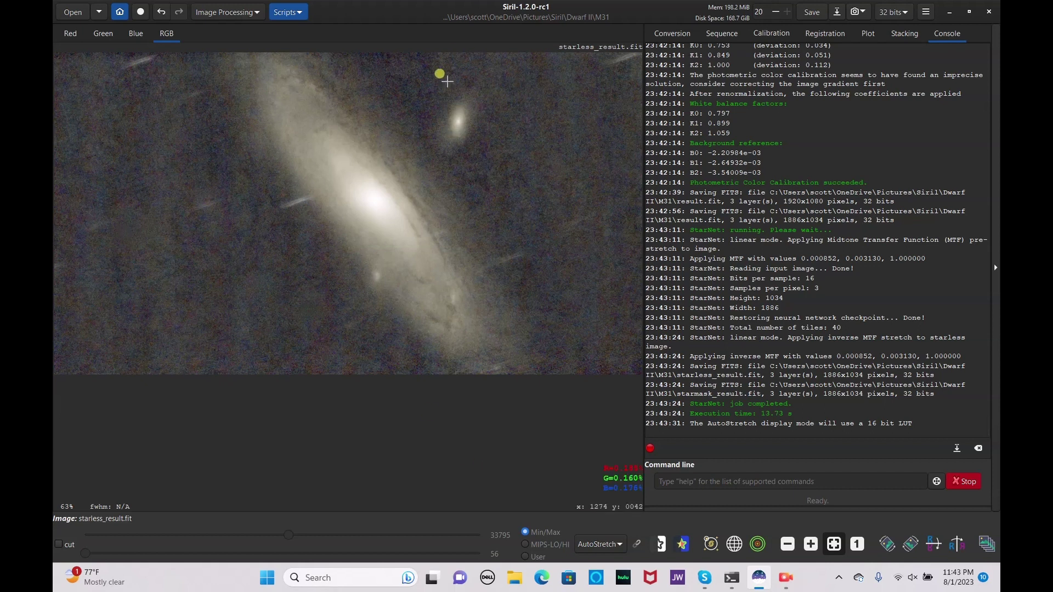
left_click(606, 546)
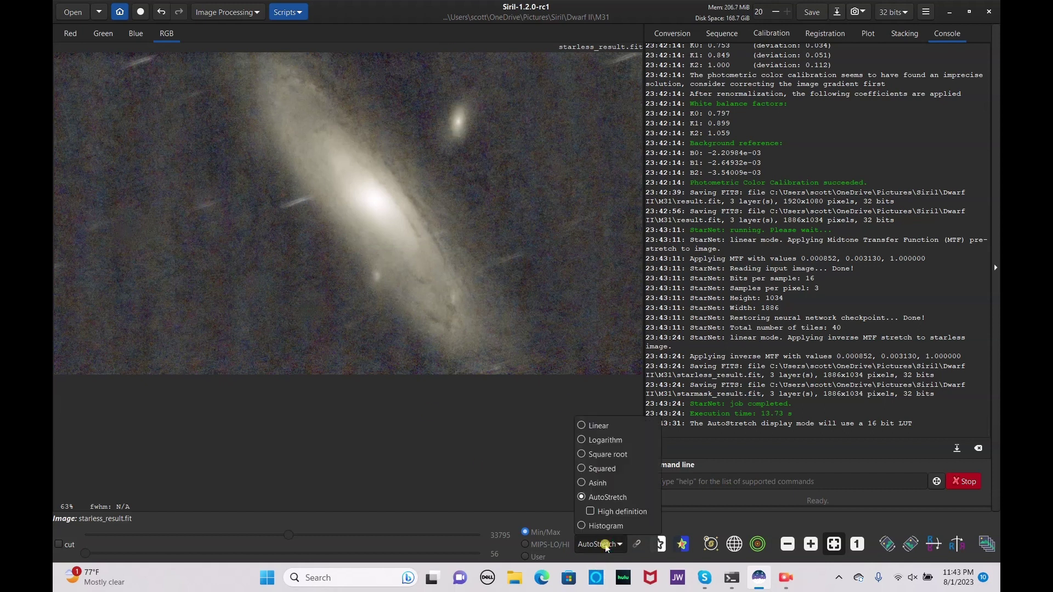
left_click(588, 425)
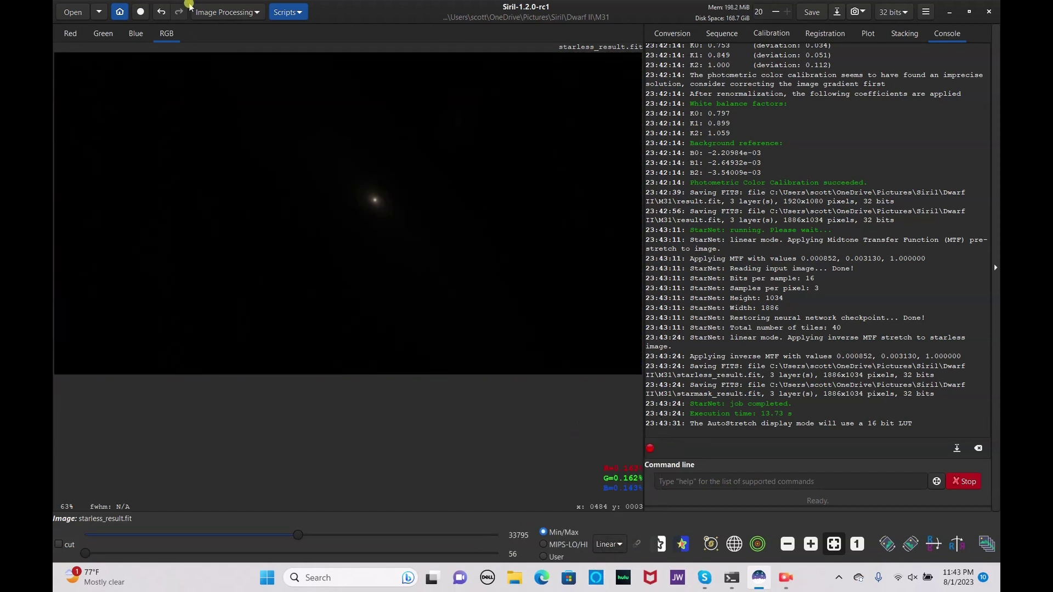
Step: Apply a generalised hyperbolic stretch with symmetry point at the histogram peak and stretch factor 4.238
left_click(217, 12)
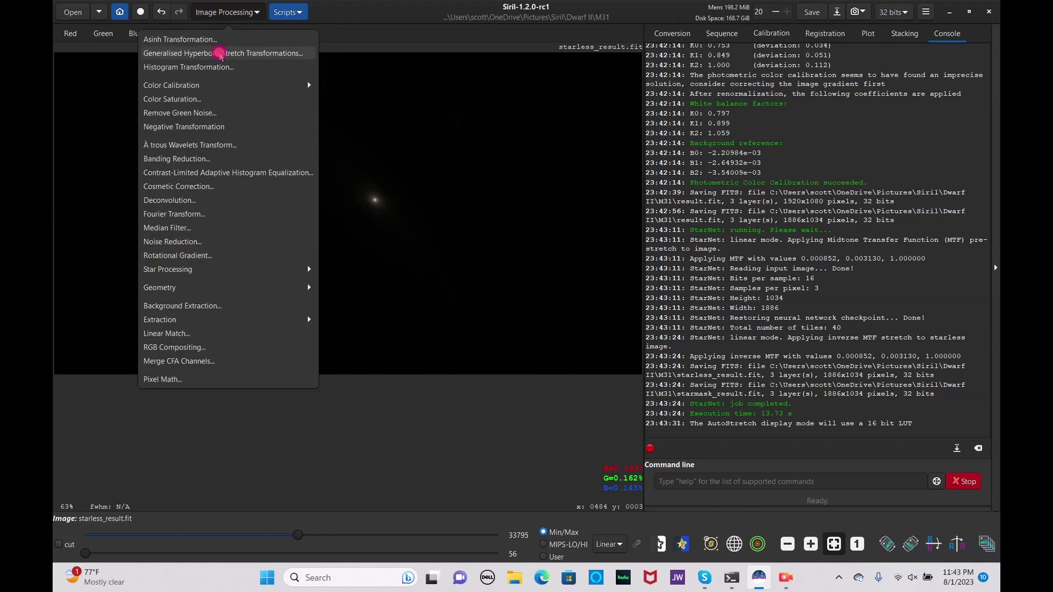
left_click(220, 54)
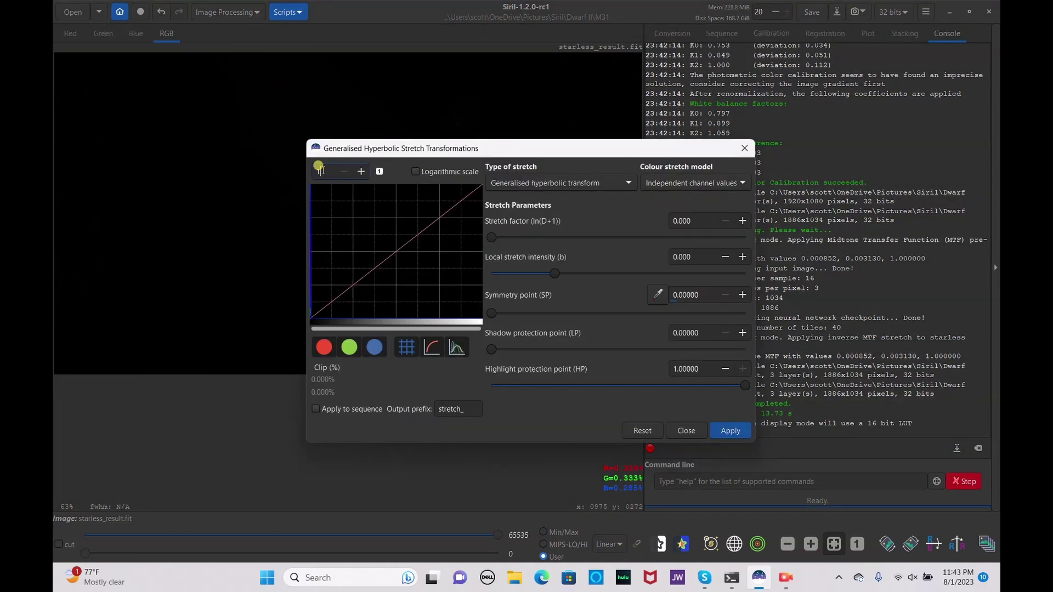
key("Return")
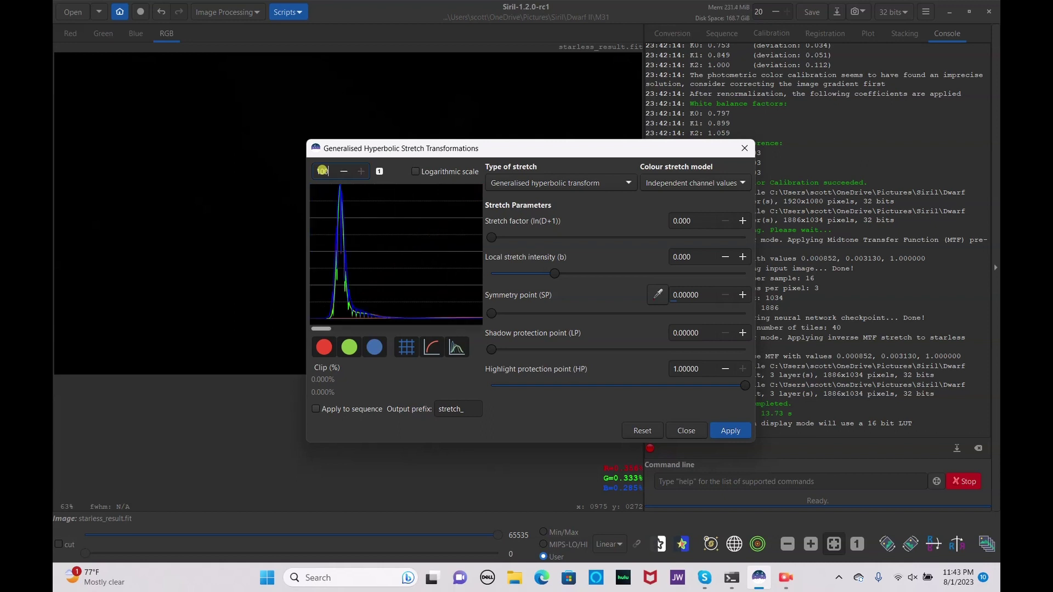
left_click(336, 252)
left_click_drag(558, 150, 674, 147)
left_click_drag(647, 236, 693, 236)
left_click(701, 233)
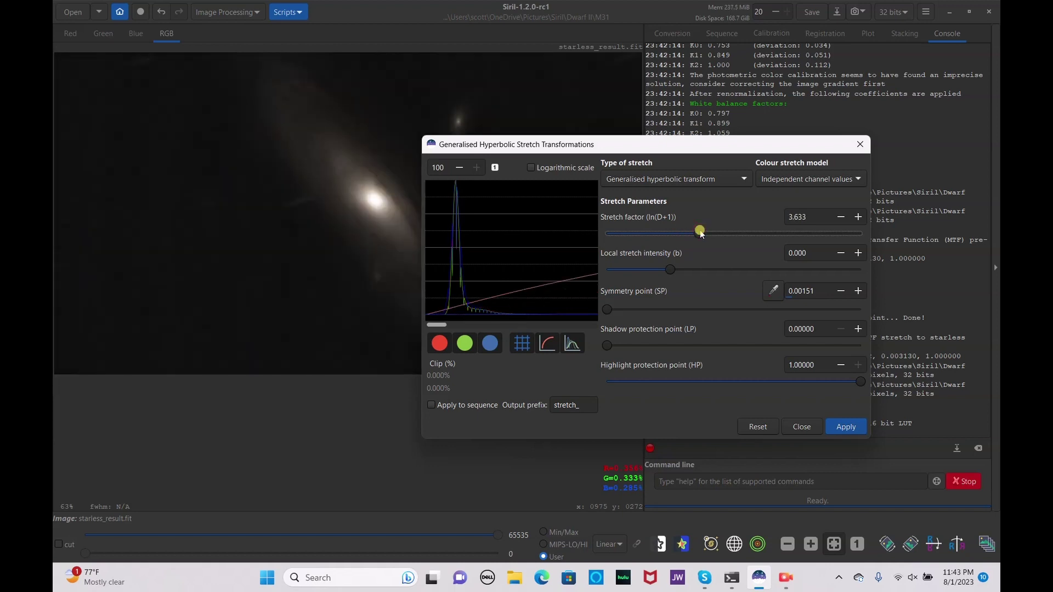
left_click_drag(648, 147, 720, 136)
left_click(788, 220)
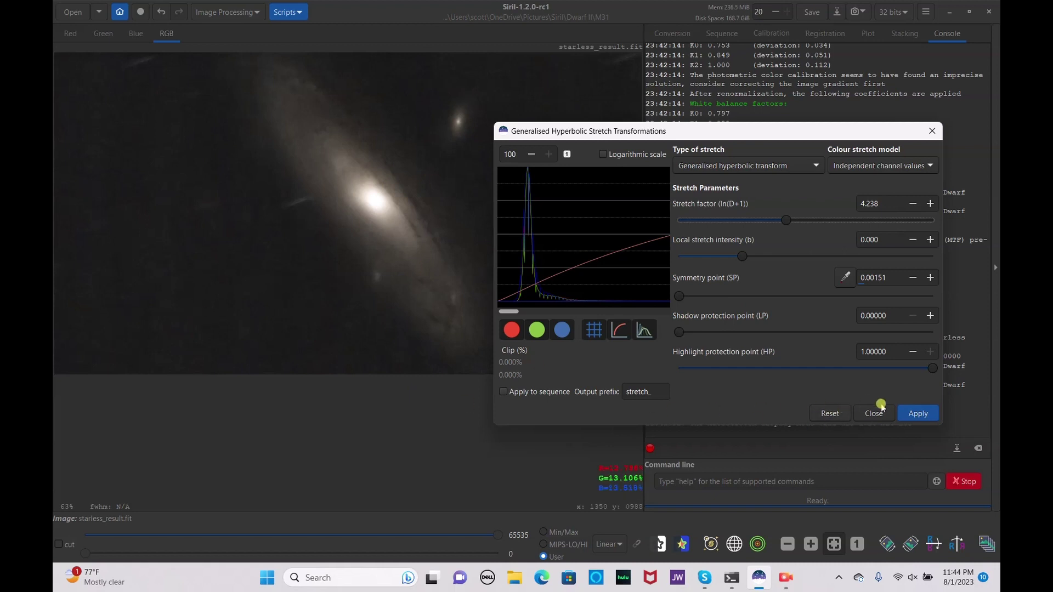
left_click(915, 412)
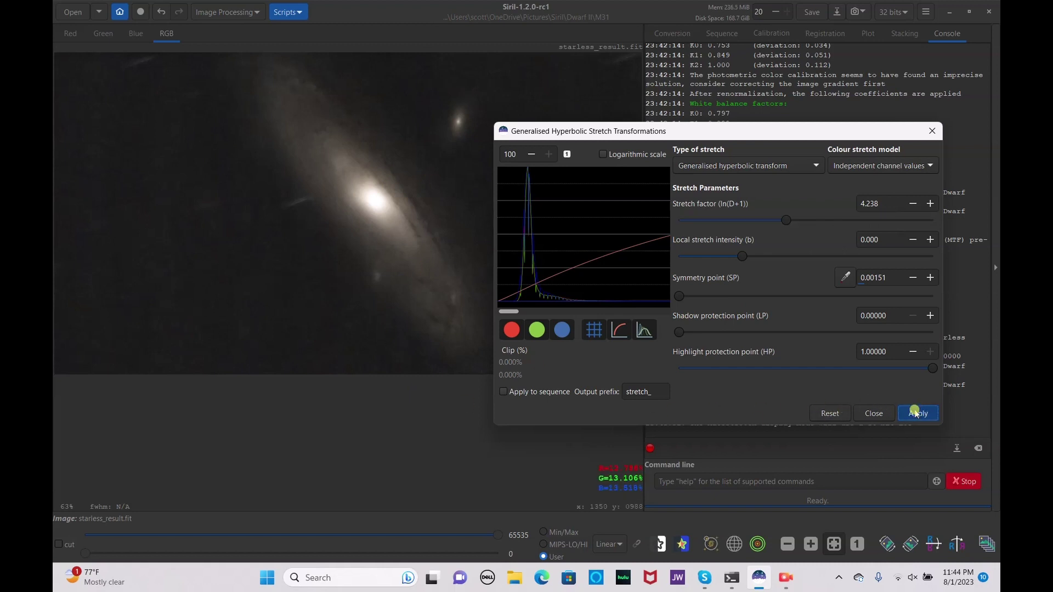
Step: Apply a linear black-point shift of about 0.084 to darken the background
left_click(760, 168)
left_click(762, 235)
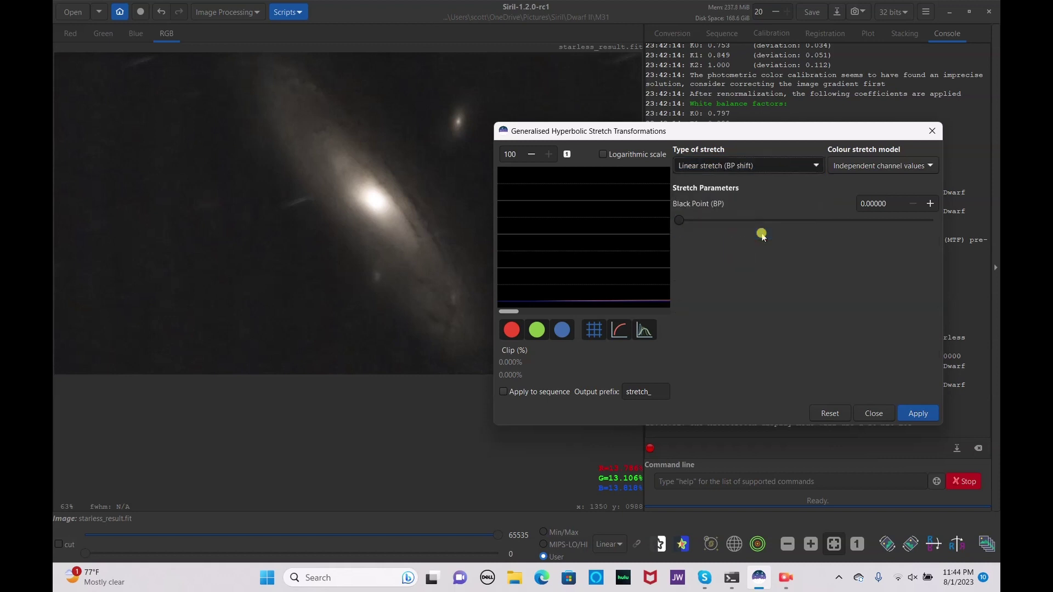
left_click(696, 220)
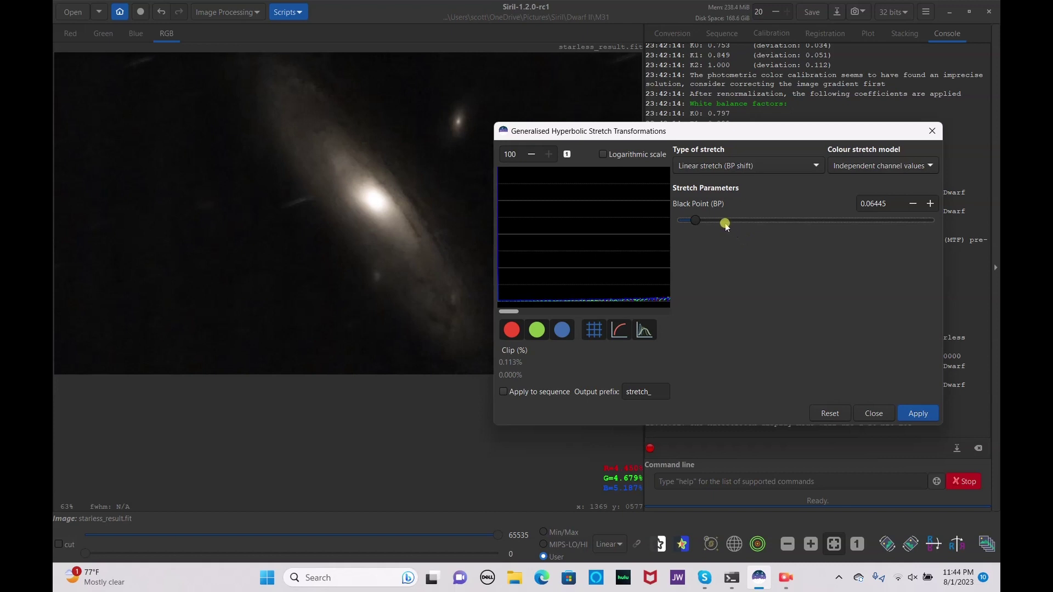
left_click(709, 221)
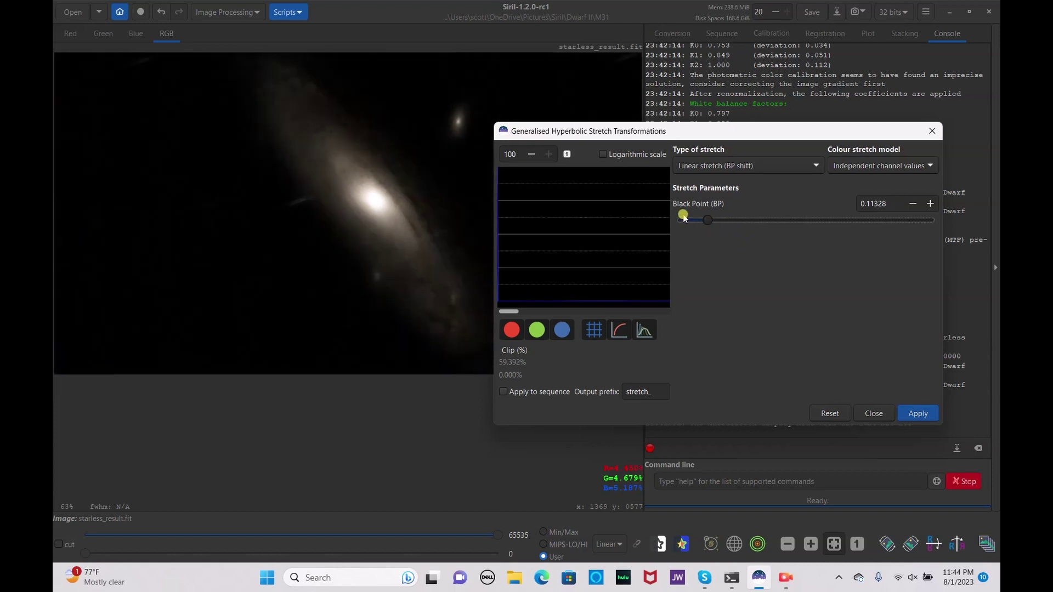
left_click(701, 221)
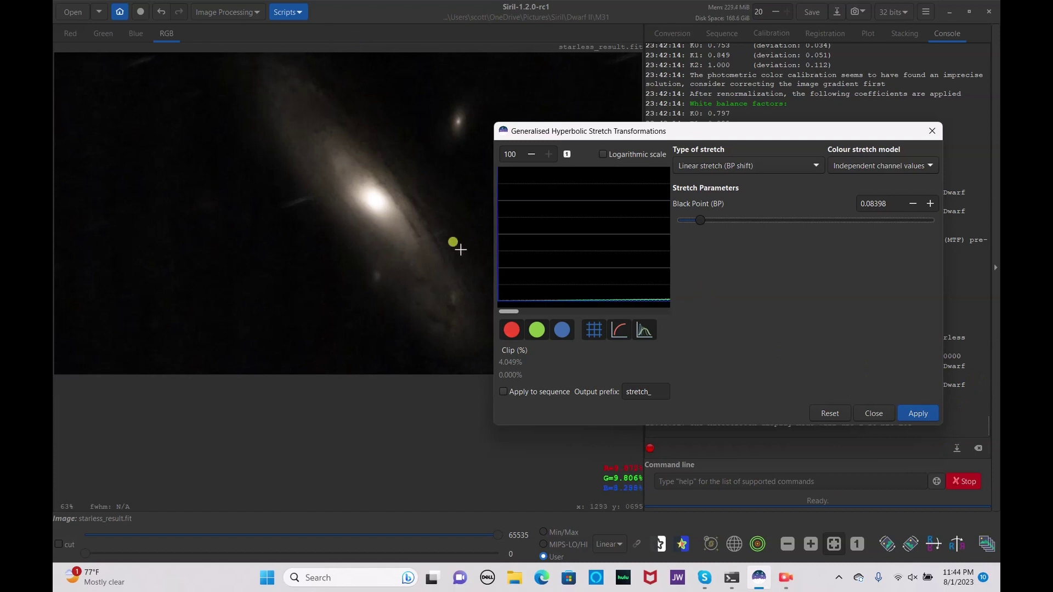
left_click(933, 413)
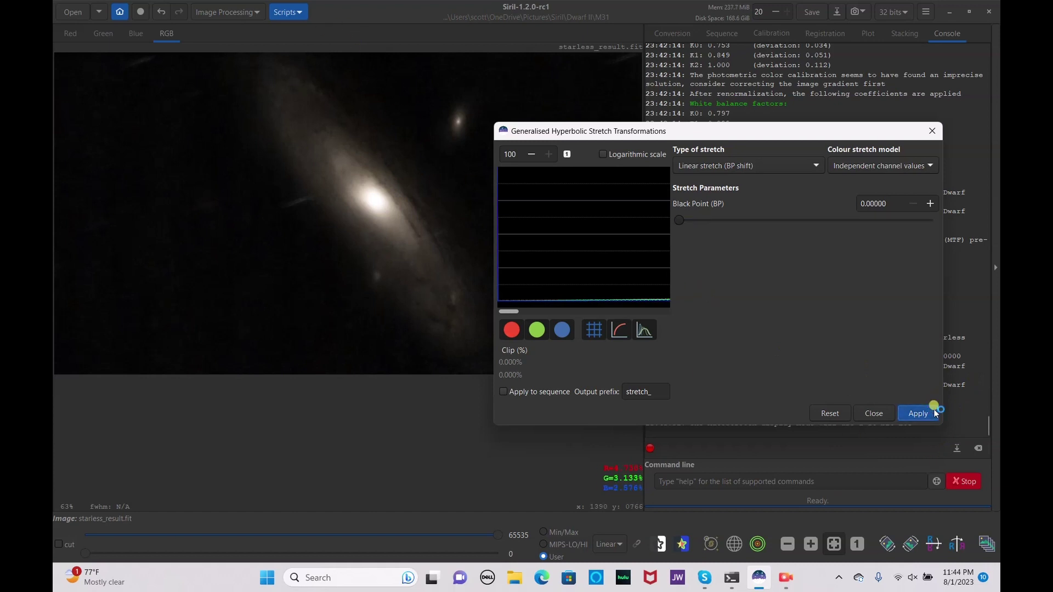
Step: Apply another generalised hyperbolic stretch with a raised stretch factor to brighten the galaxy
left_click(715, 165)
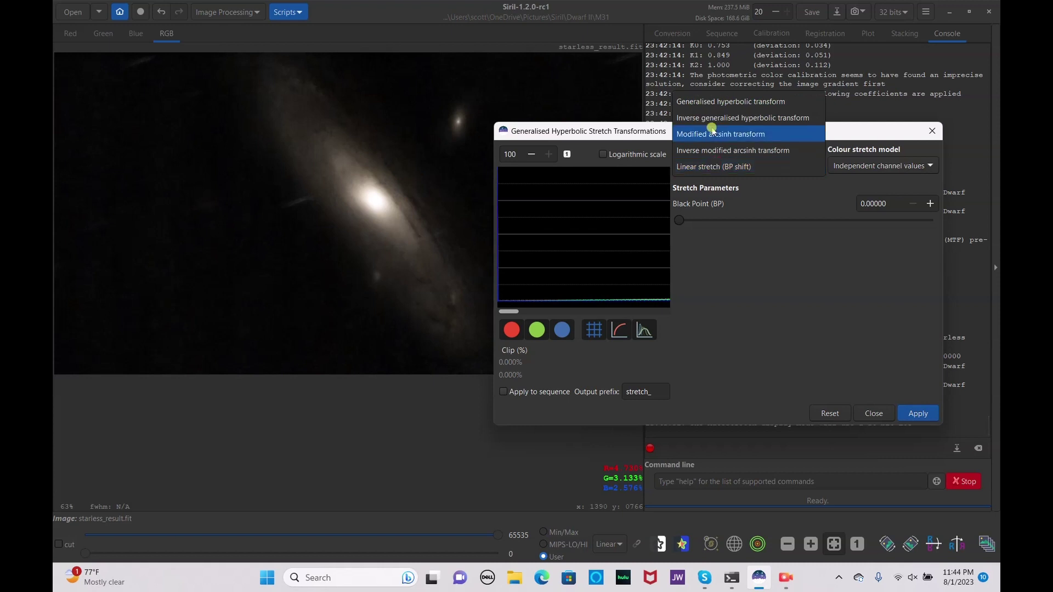
left_click(709, 101)
mouse_move(689, 223)
left_mouse_down()
mouse_move(702, 222)
mouse_move(688, 219)
left_mouse_up()
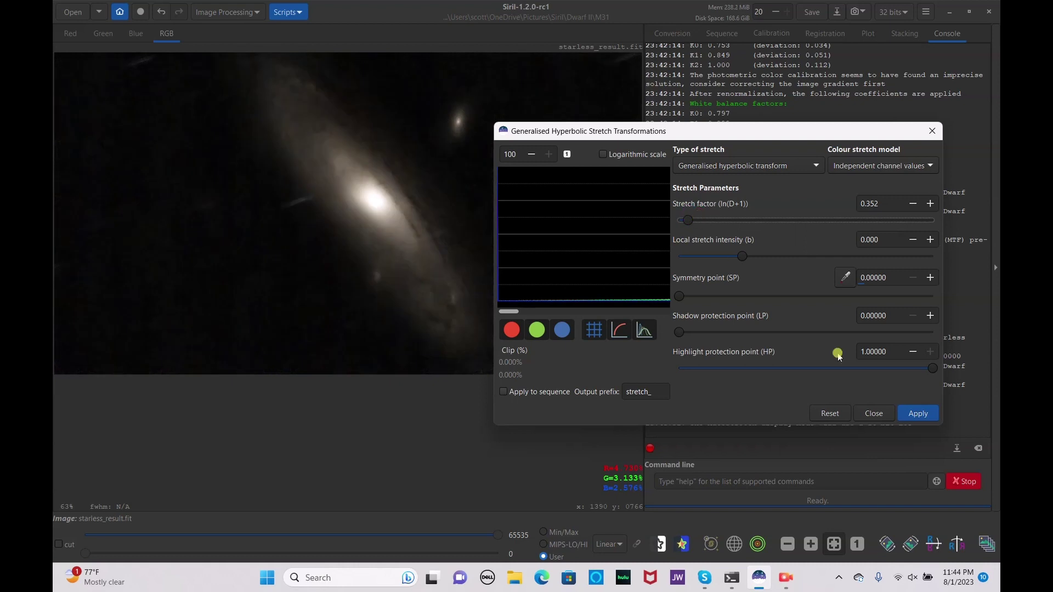
left_click(932, 415)
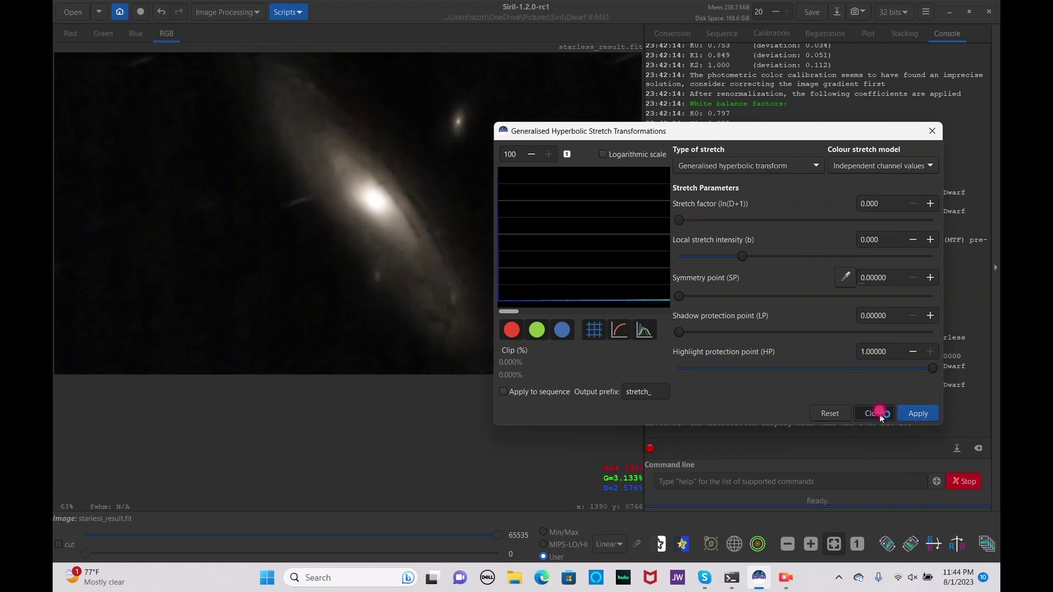
left_click(874, 413)
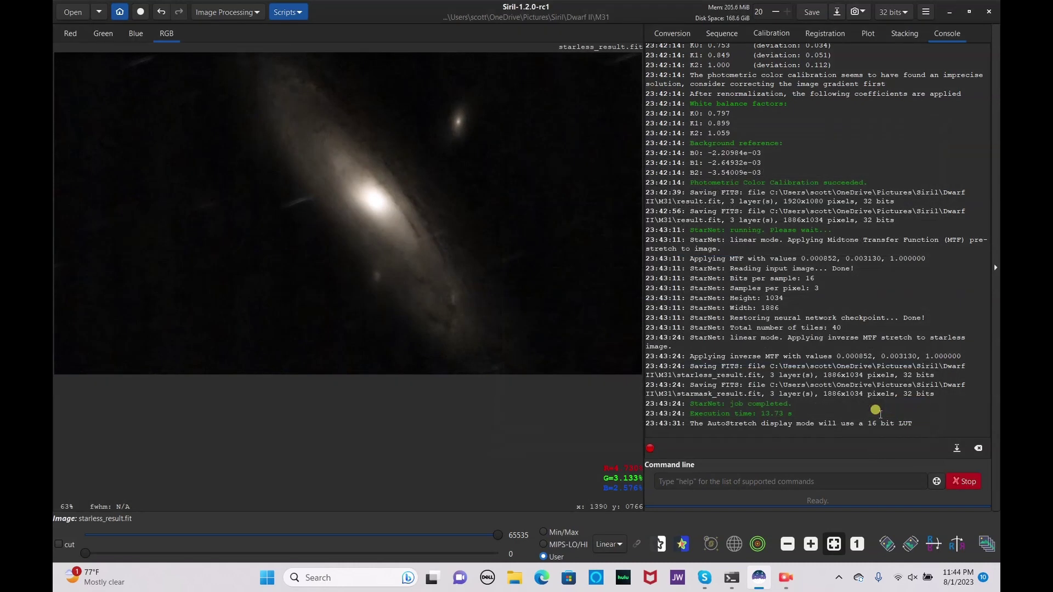
Step: Apply Color Saturation with Amount 1.00 and Background factor 0.97 to the starless galaxy
left_click(248, 15)
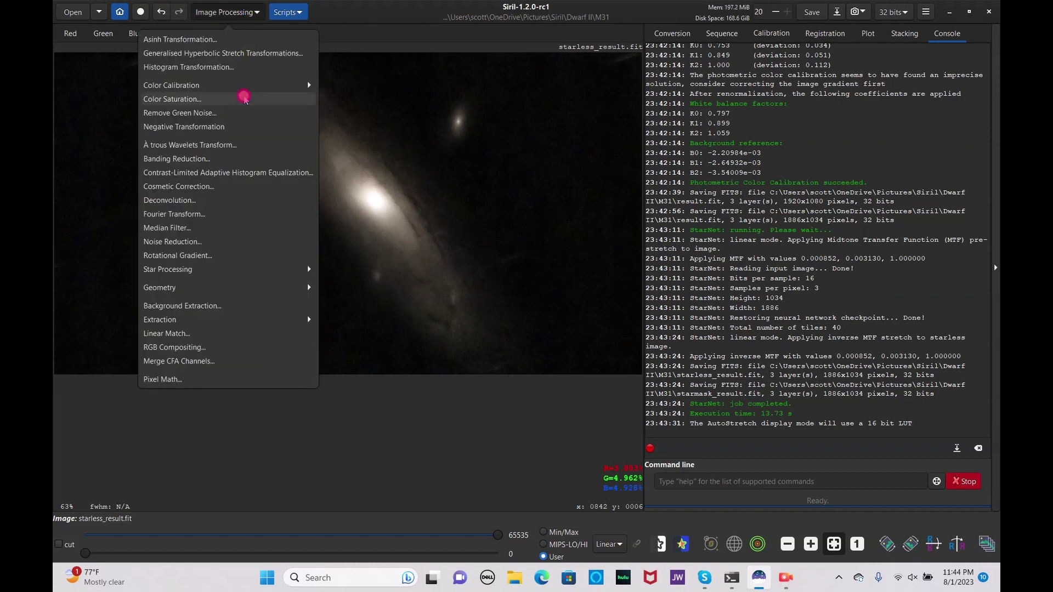
left_click(242, 98)
left_click_drag(529, 279, 643, 267)
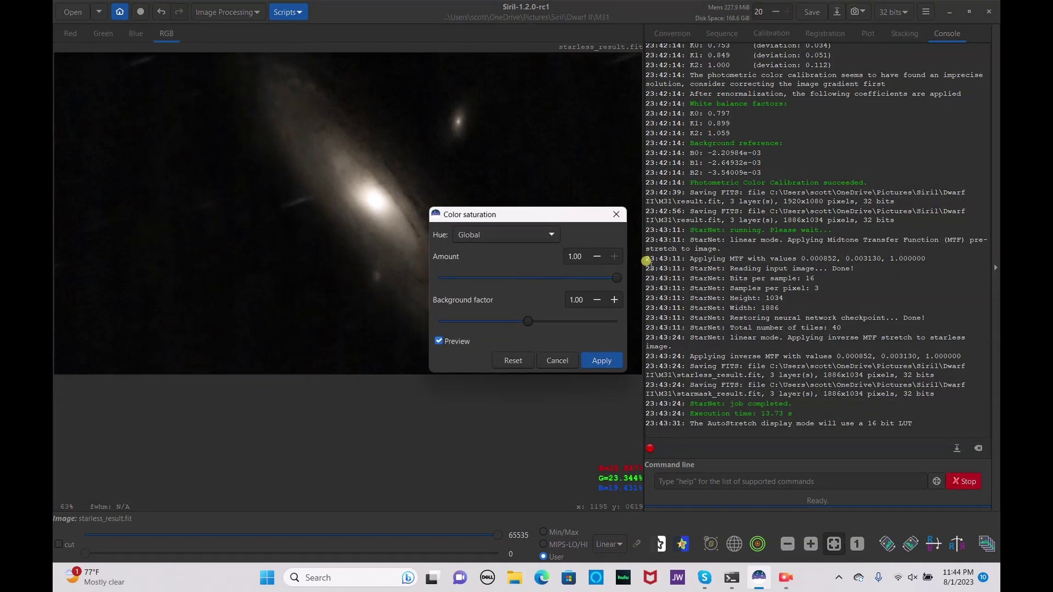
left_click_drag(528, 322, 658, 297)
left_click_drag(510, 219, 704, 186)
left_click(751, 287)
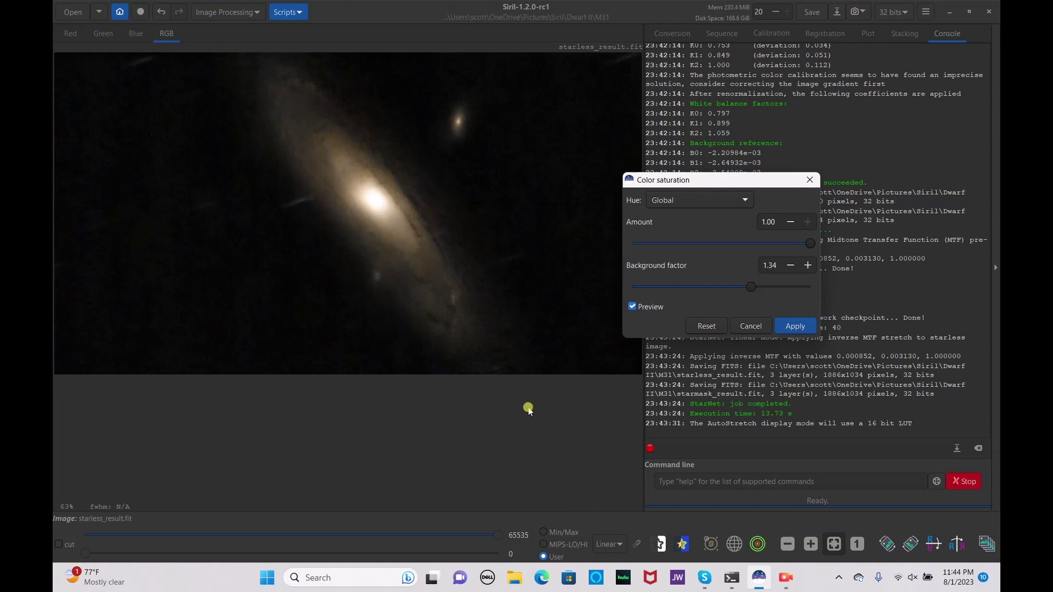
left_click(719, 286)
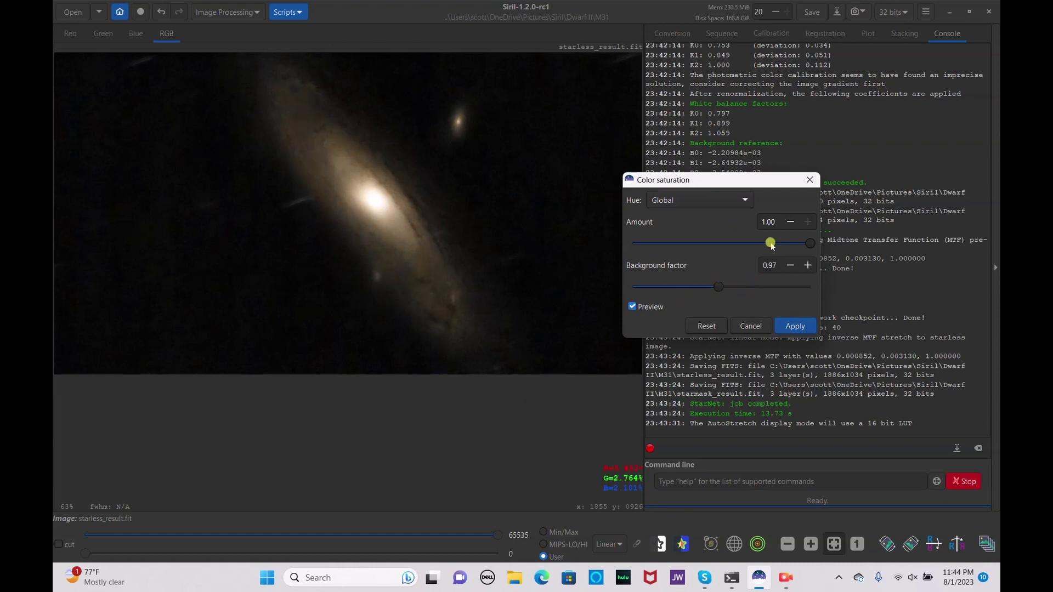
left_click(802, 326)
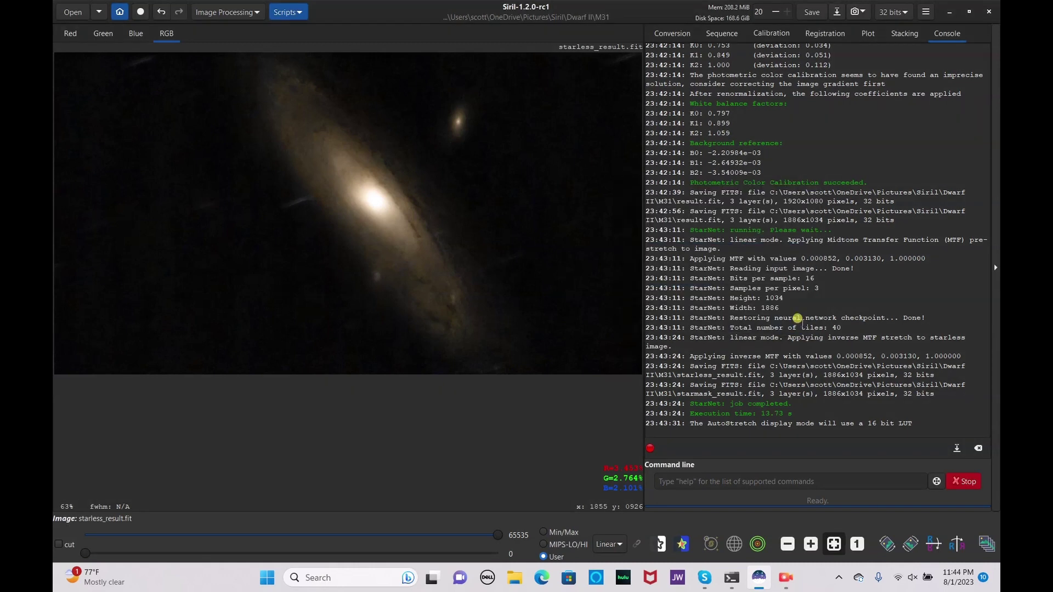
Step: Apply a second, gentler saturation boost with a reduced Amount
left_click(244, 17)
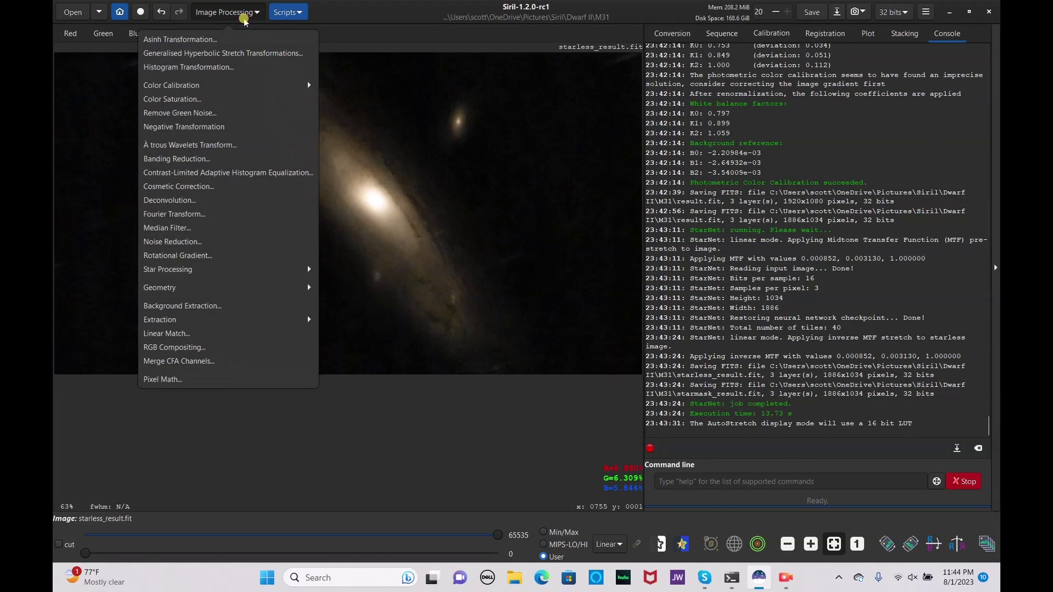
left_click(243, 100)
left_click_drag(730, 244, 818, 230)
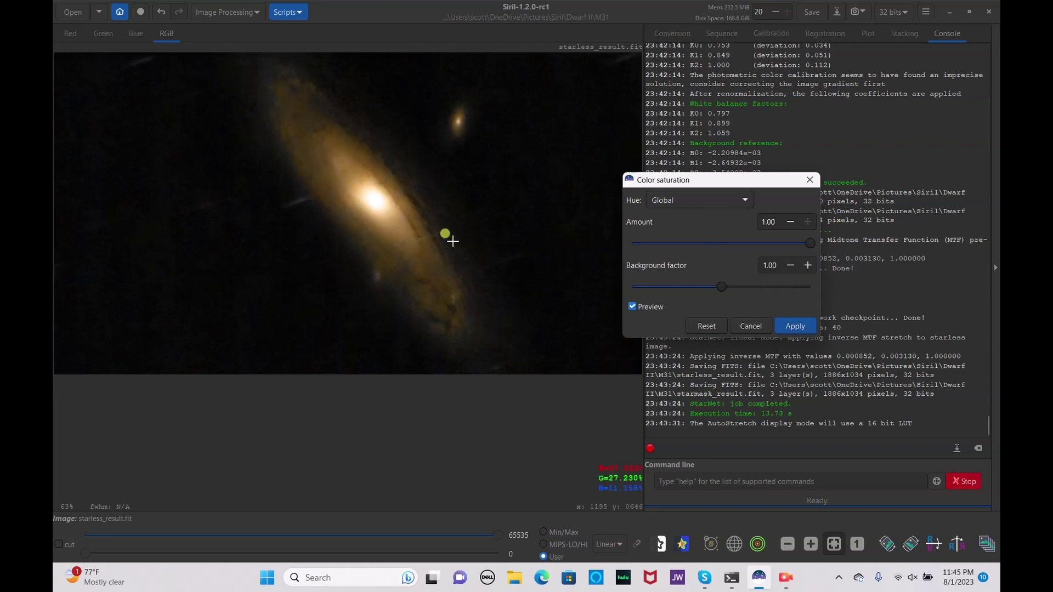
left_click_drag(773, 248, 747, 248)
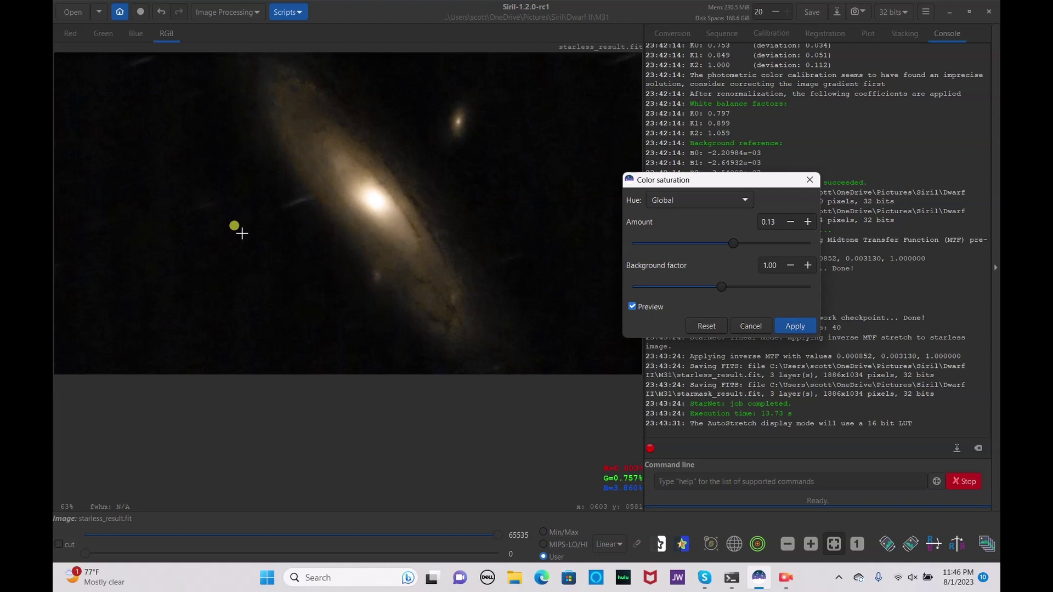
left_click(779, 323)
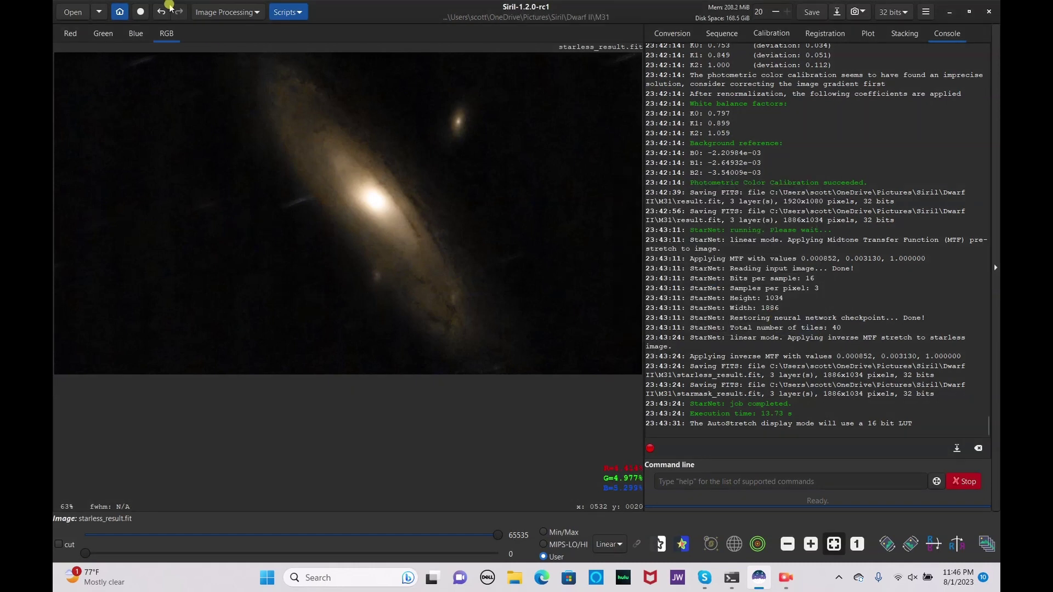
Step: In Color Calibration, neutralize the background using a small empty-sky patch as reference
left_click(222, 7)
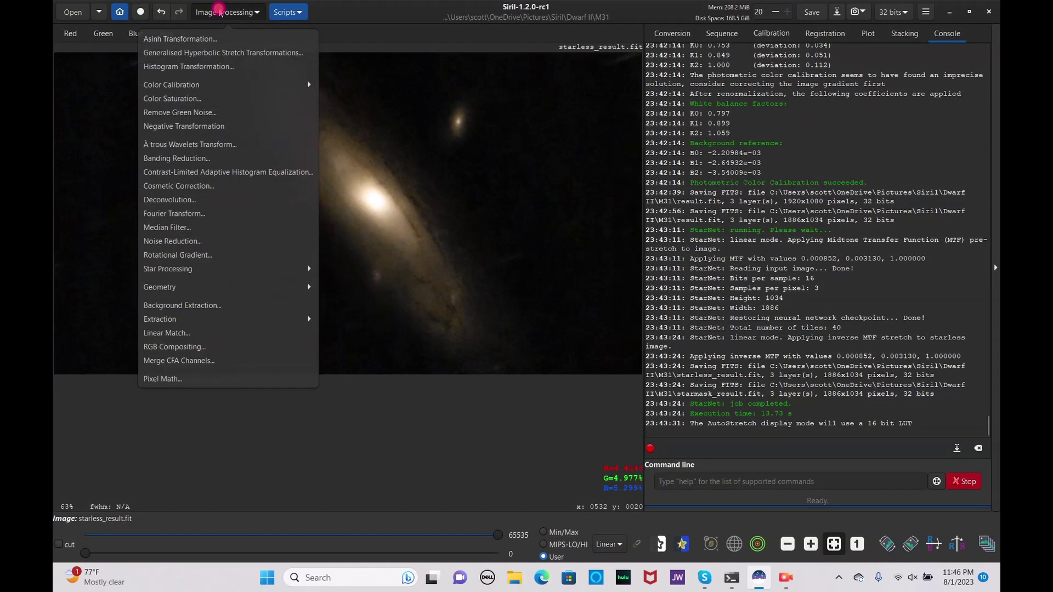
left_click(200, 87)
left_click(195, 54)
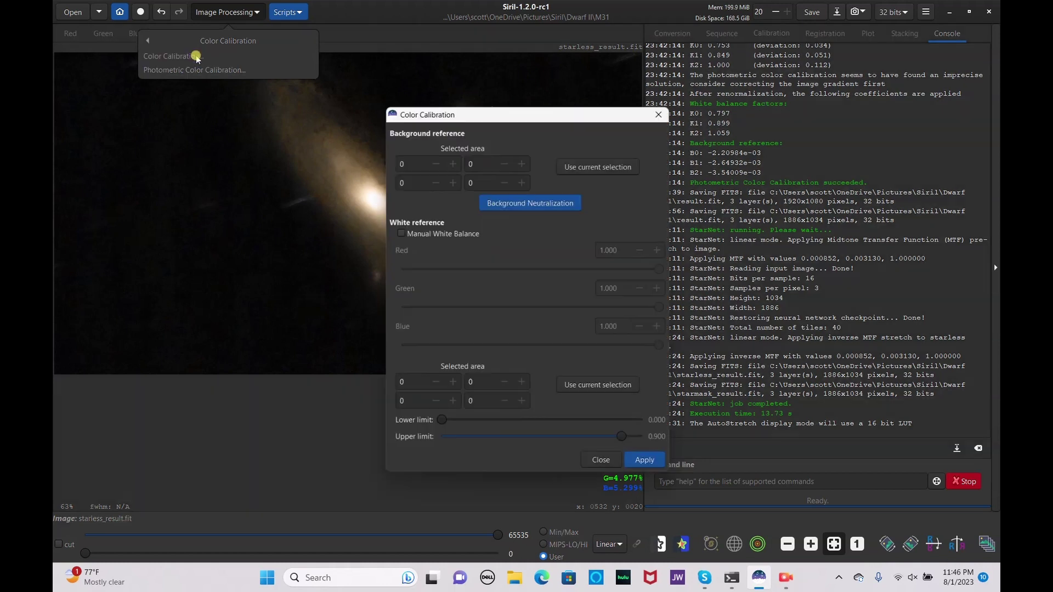
left_click_drag(471, 112, 800, 159)
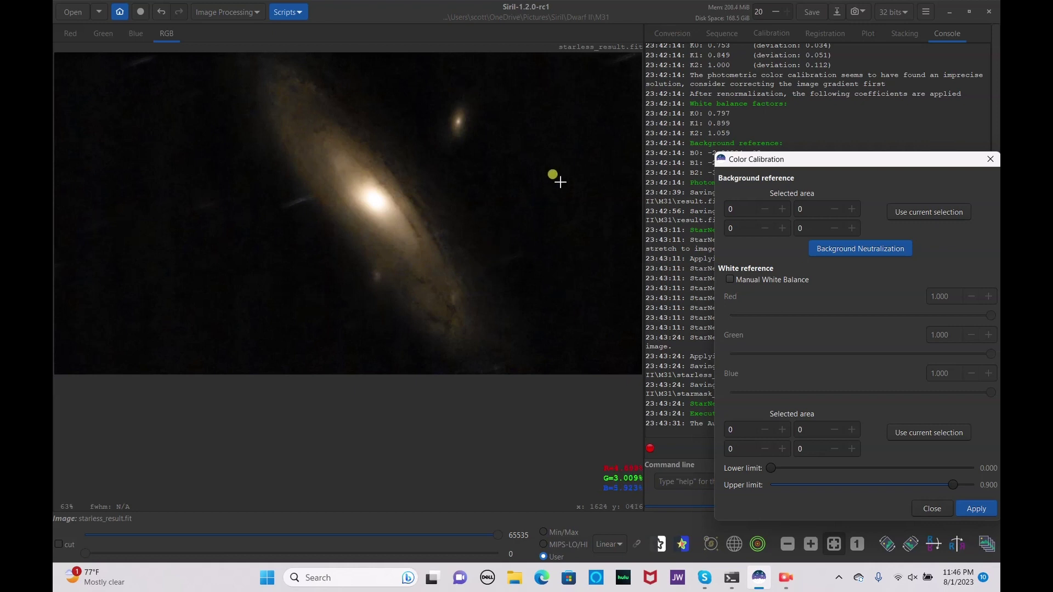
left_click_drag(554, 163, 564, 170)
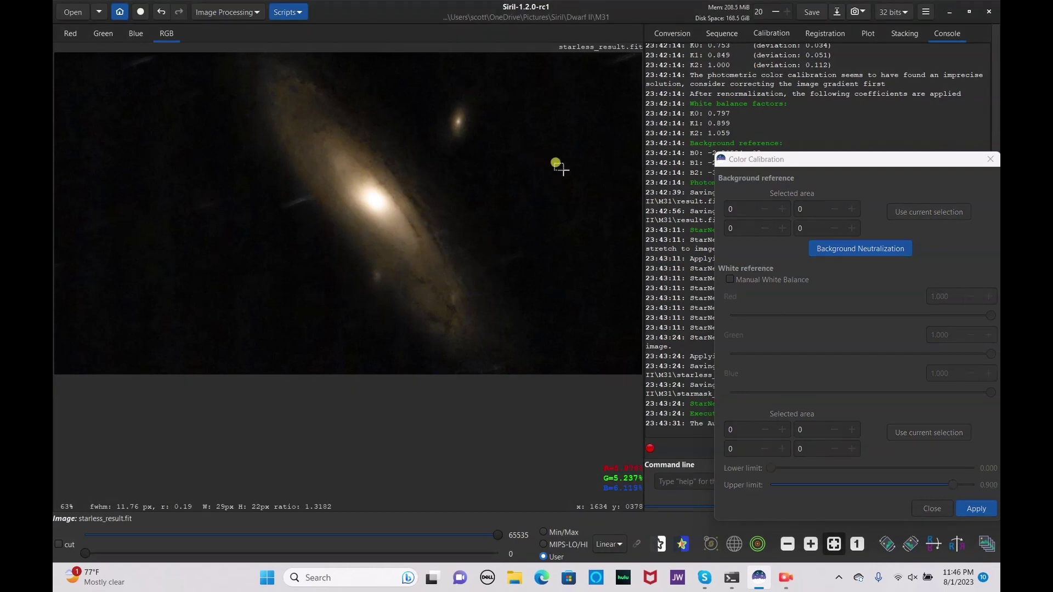
left_click(913, 215)
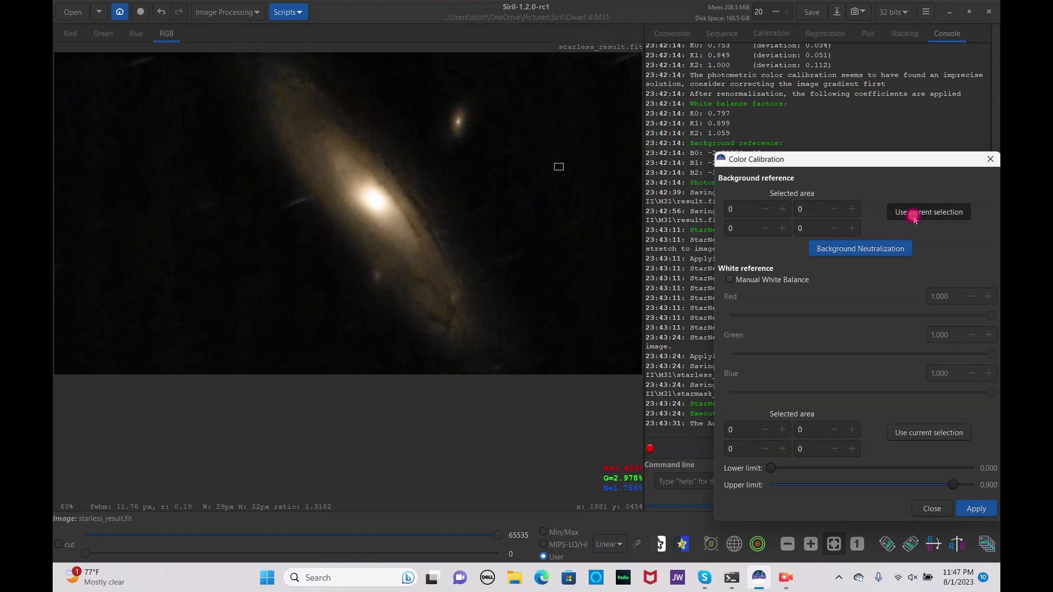
left_click(883, 249)
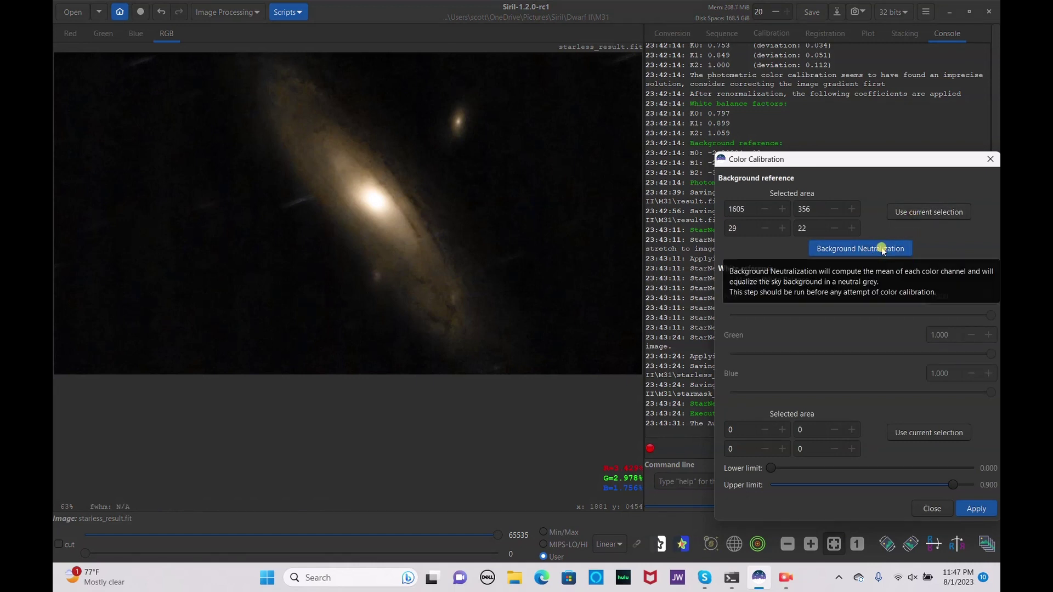
Step: Calibrate using a galaxy region as white reference, then close the calibration window
left_click_drag(414, 262, 428, 282)
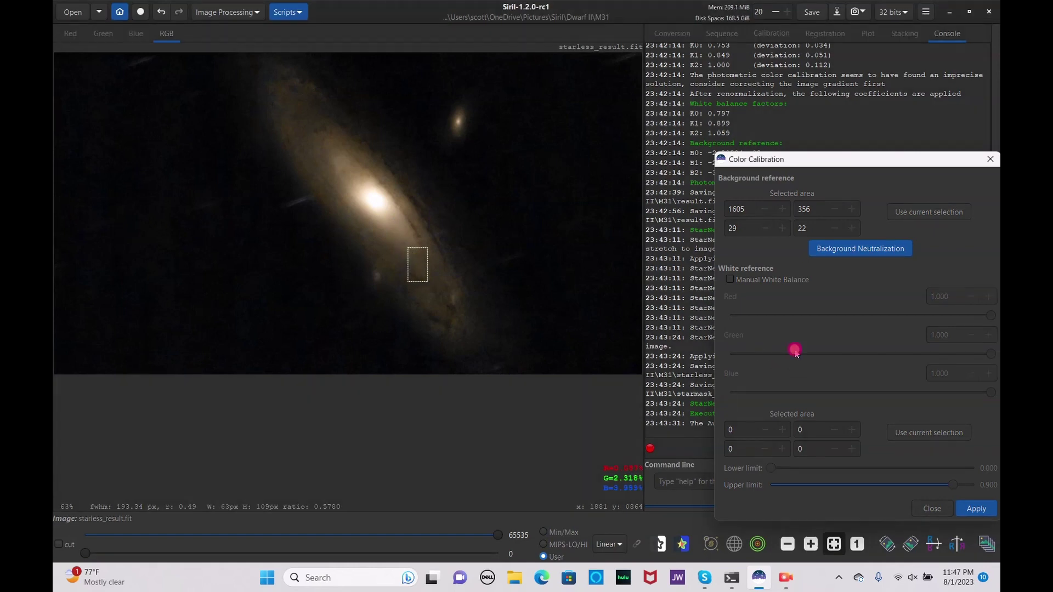
left_click(900, 426)
left_click(978, 509)
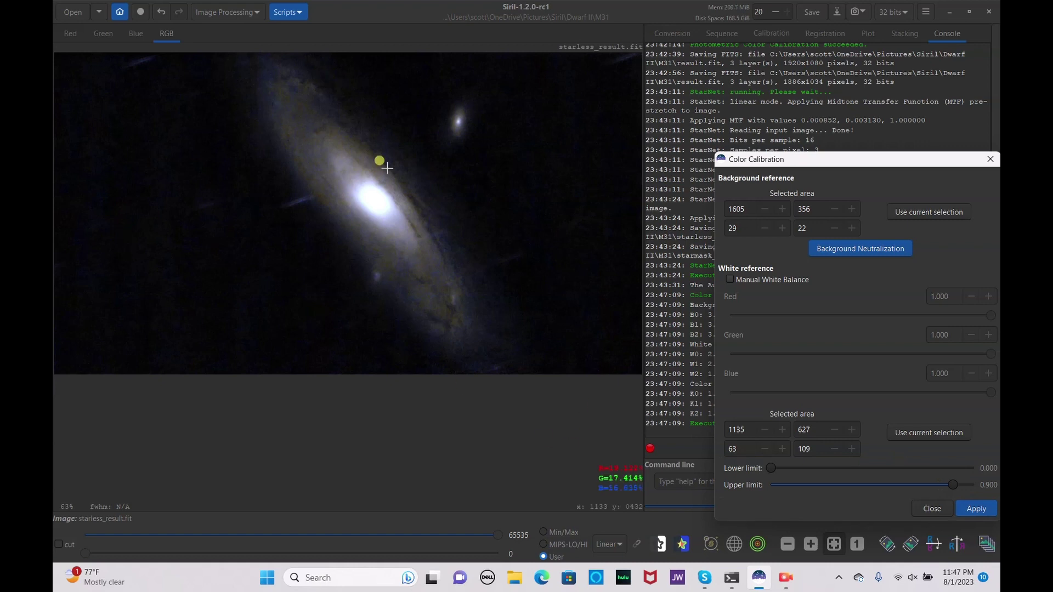
left_click(927, 509)
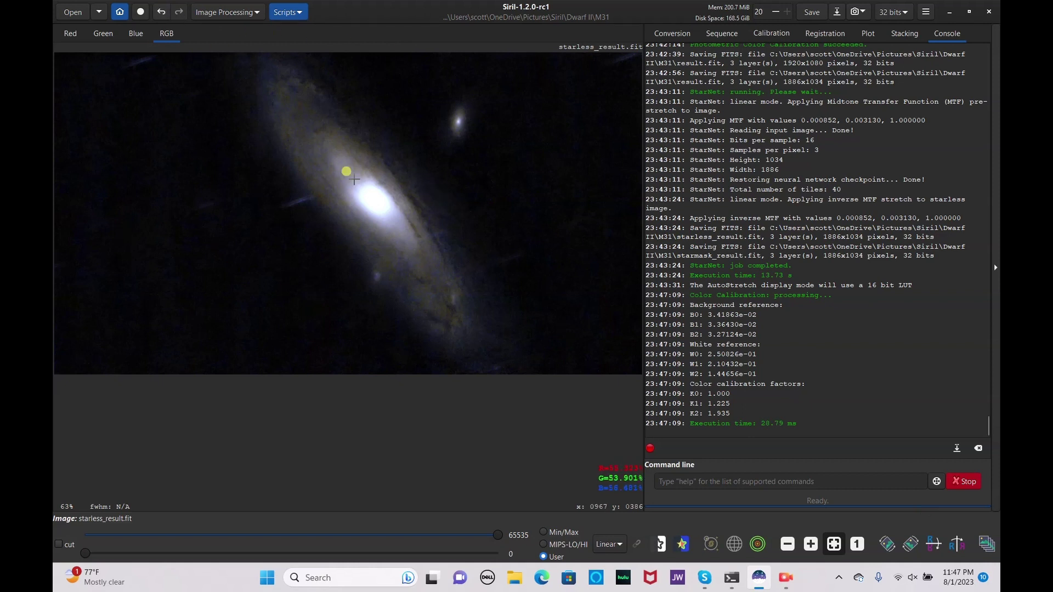
Step: Undo the bluish calibration and redo background neutralization from a new empty-sky patch
left_click(161, 13)
left_click(228, 13)
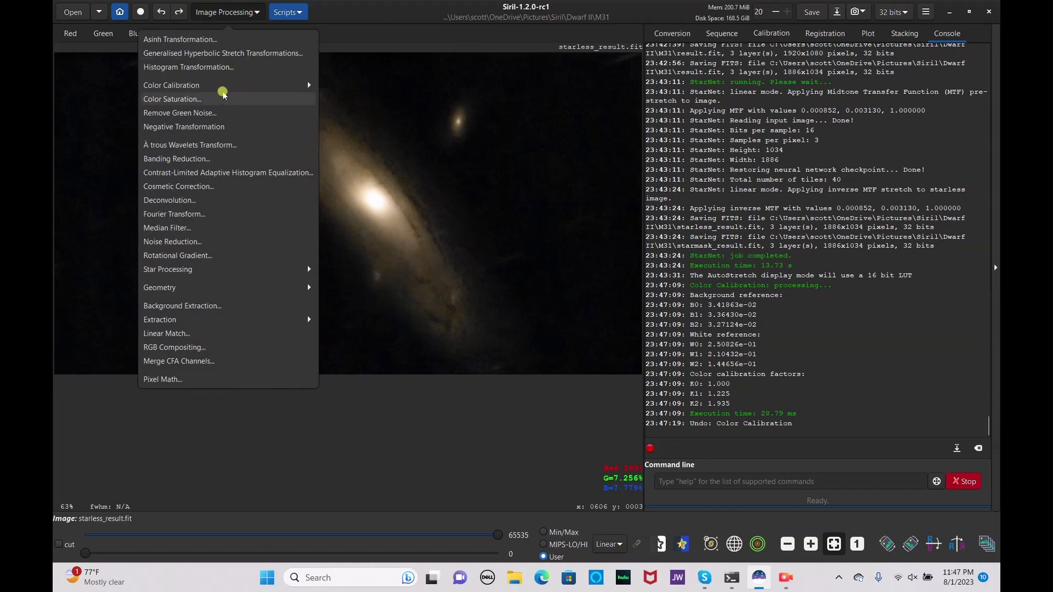
left_click(224, 86)
left_click(227, 52)
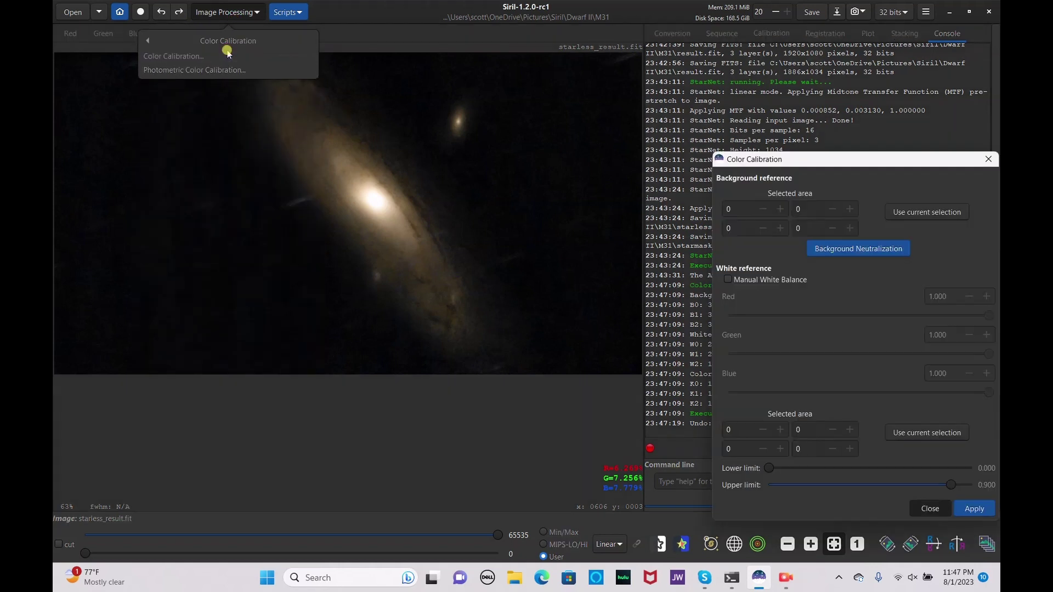
left_click_drag(518, 176, 528, 190)
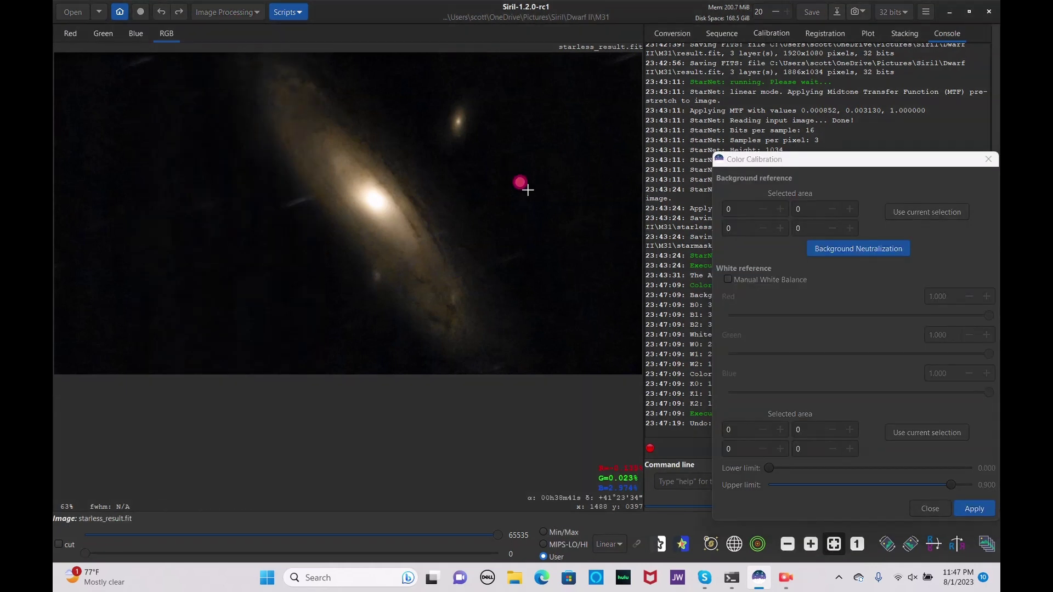
left_click(887, 214)
left_click(887, 249)
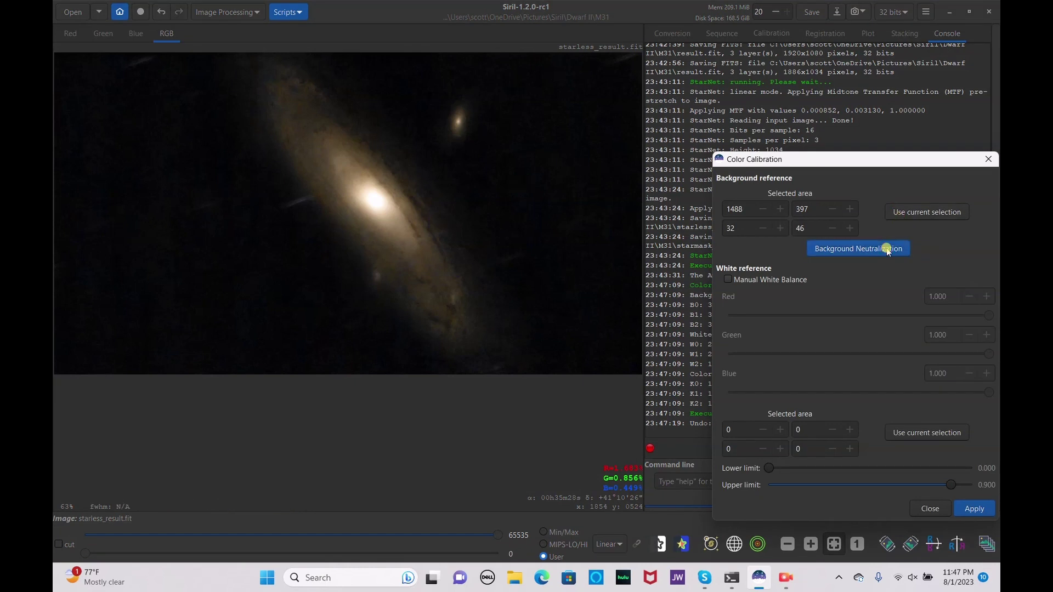
Step: Calibrate with the bright galaxy core as white reference, then close the window
left_click_drag(376, 199, 399, 223)
left_click(817, 295)
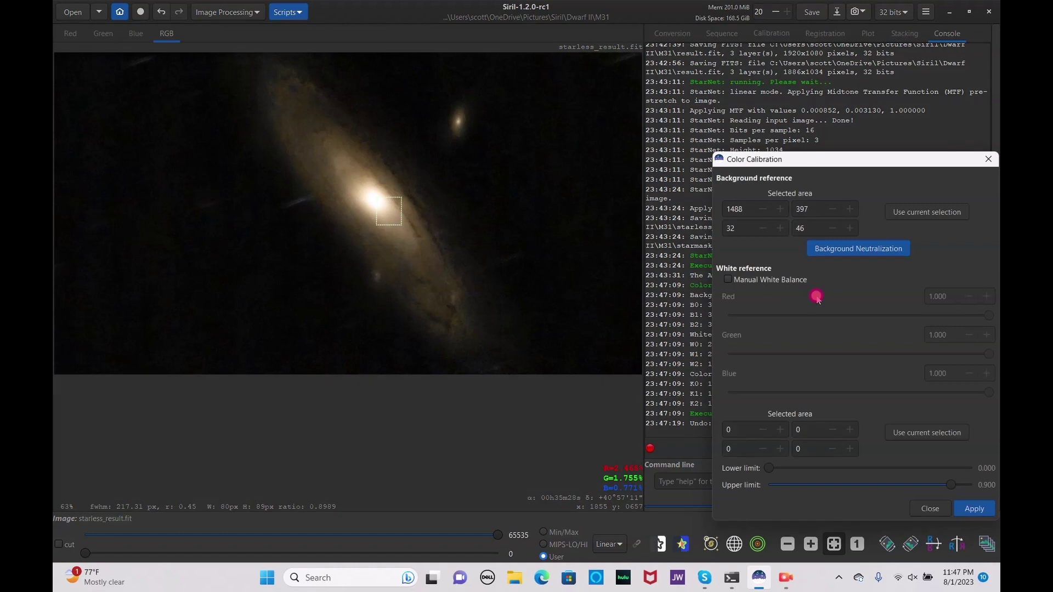
left_click(926, 433)
left_click(973, 508)
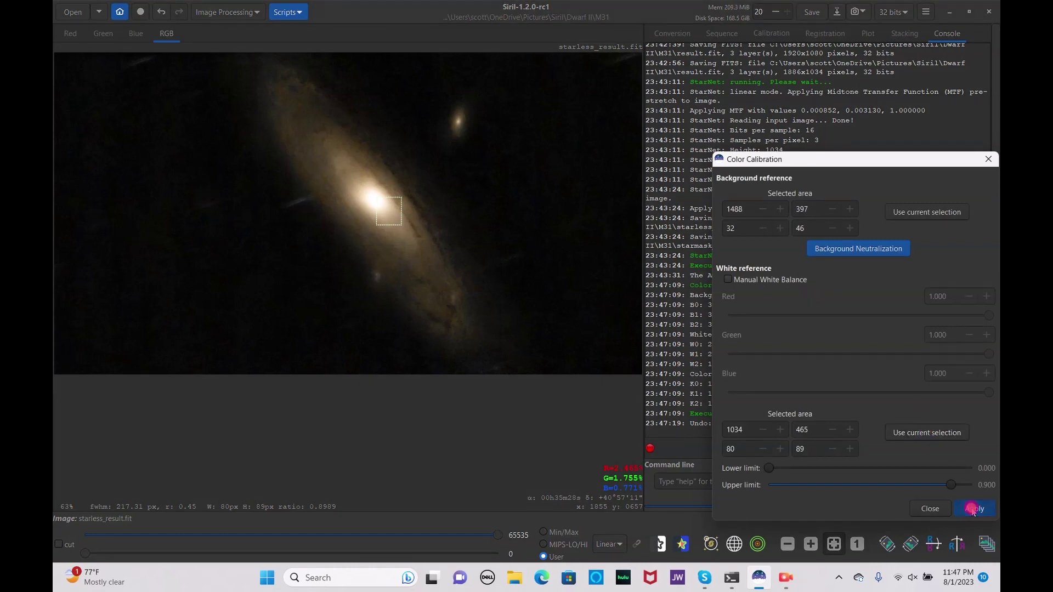
left_click(930, 509)
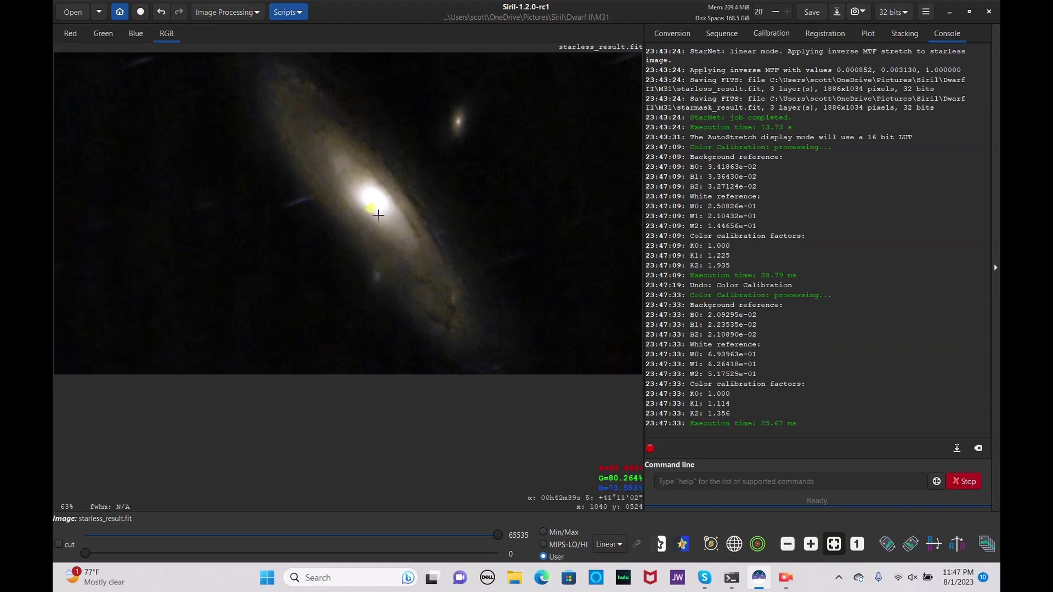
Step: Apply Color Saturation with Amount 0.43 and save the image as starless_result.fit
left_click(235, 13)
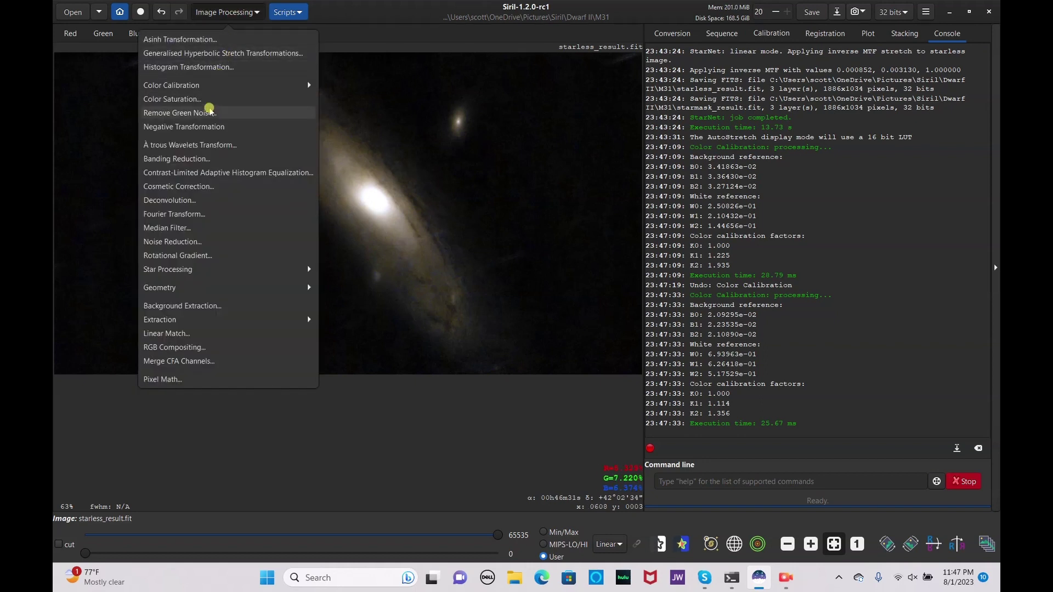
left_click(209, 99)
left_click_drag(722, 246, 795, 250)
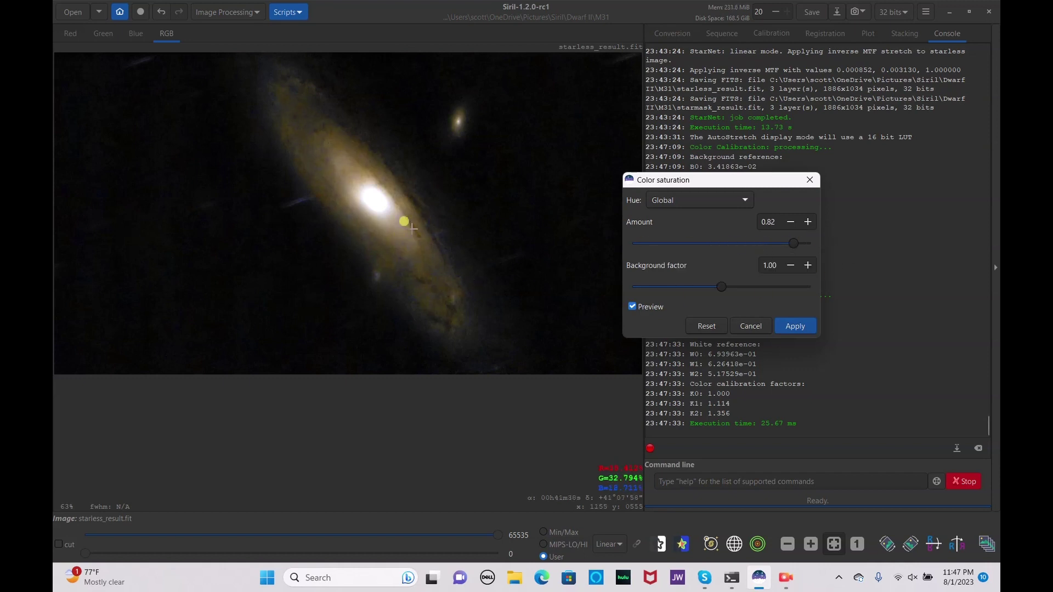
left_click(761, 243)
left_click(794, 326)
left_click(814, 17)
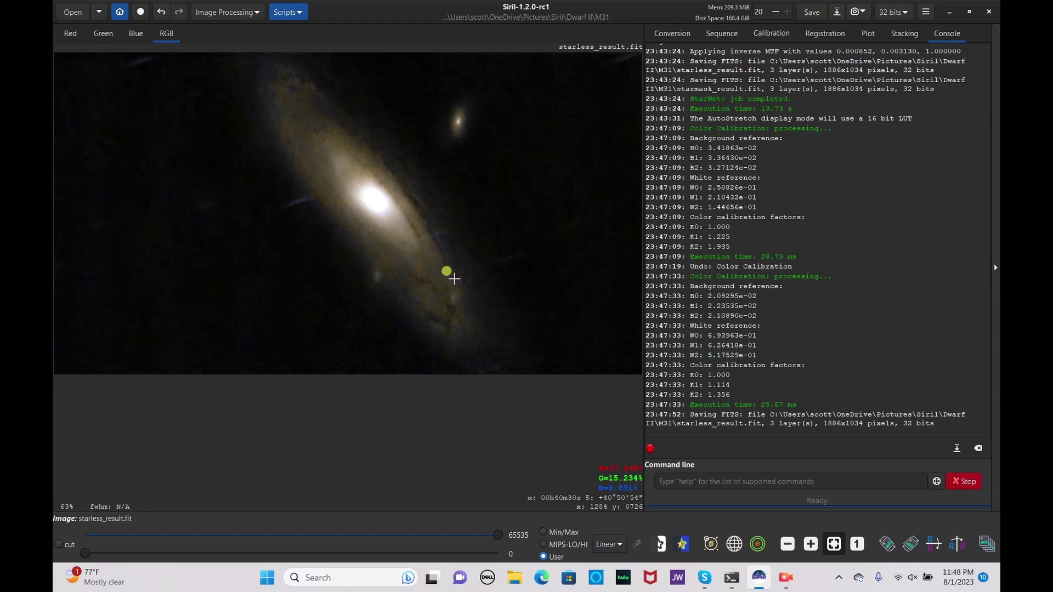
left_click(241, 11)
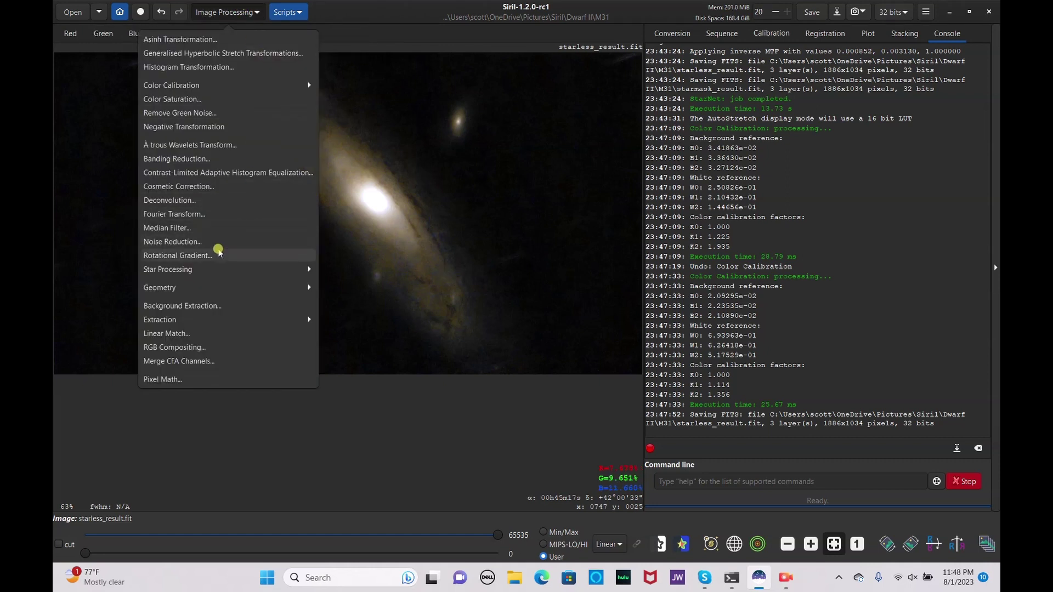
Step: In Star Recomposition, load starless_result.fit as background and starmask_result.fit as stars
left_click(212, 269)
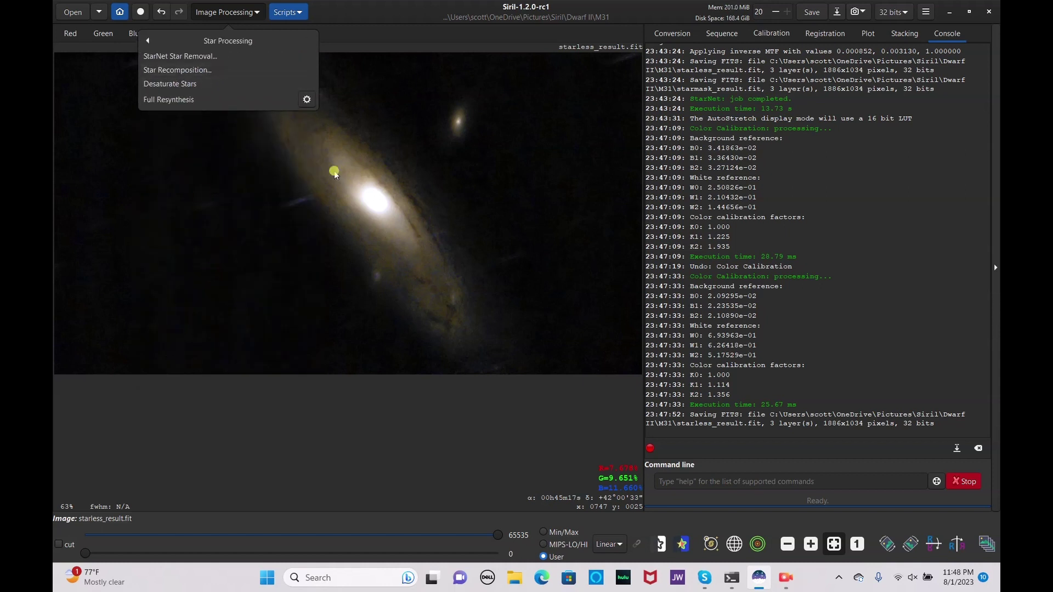
left_click(258, 70)
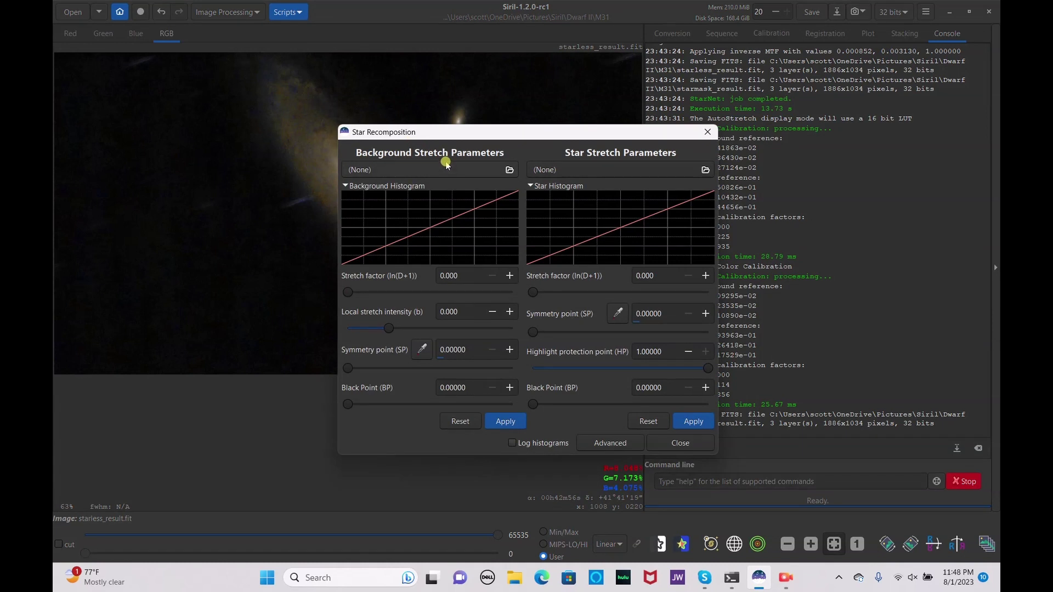
left_click(508, 167)
left_click(529, 300)
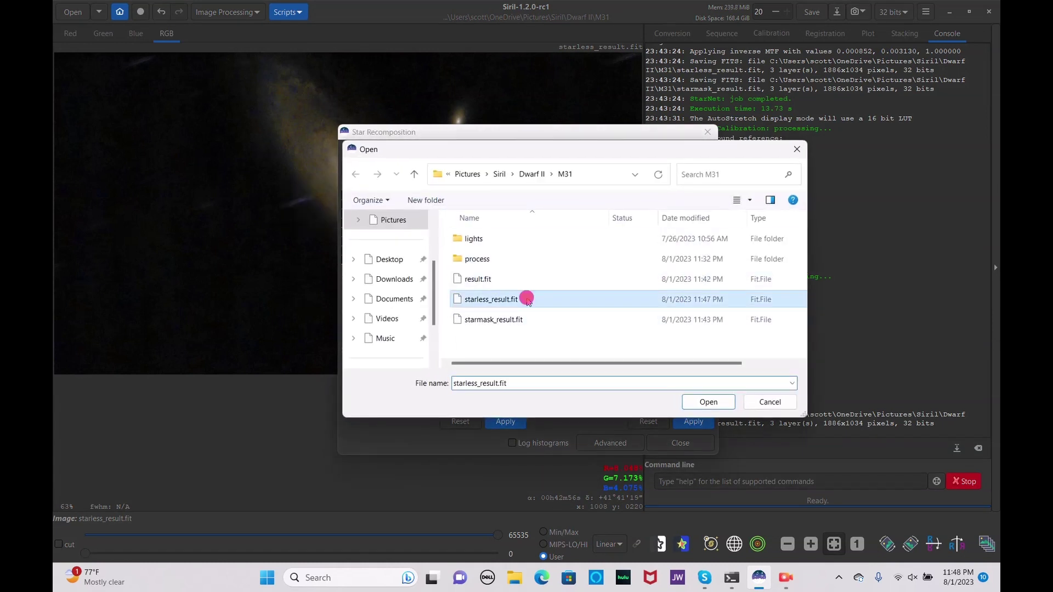
left_click(702, 400)
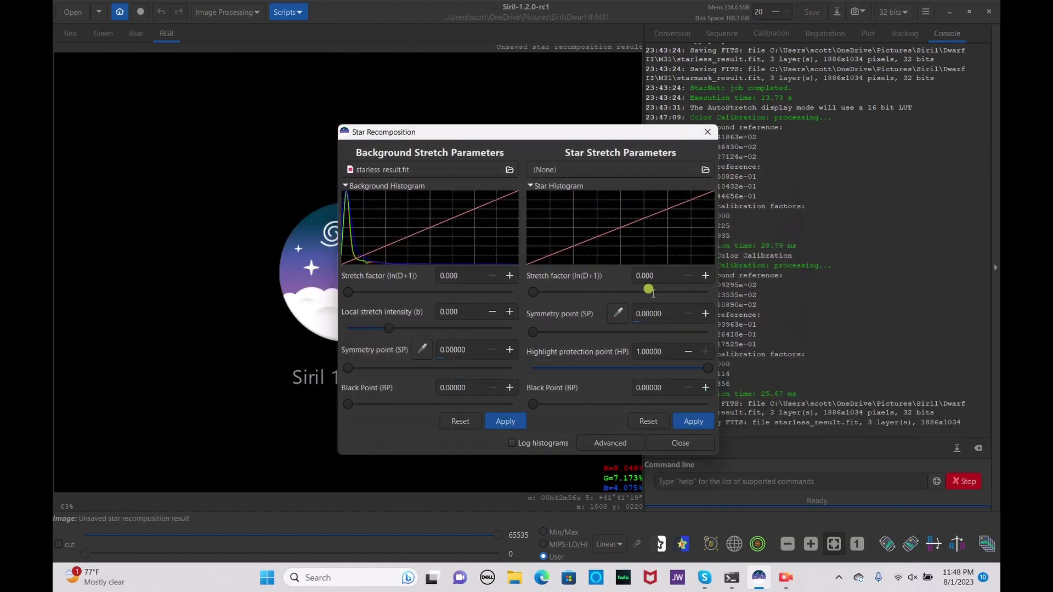
left_click(631, 172)
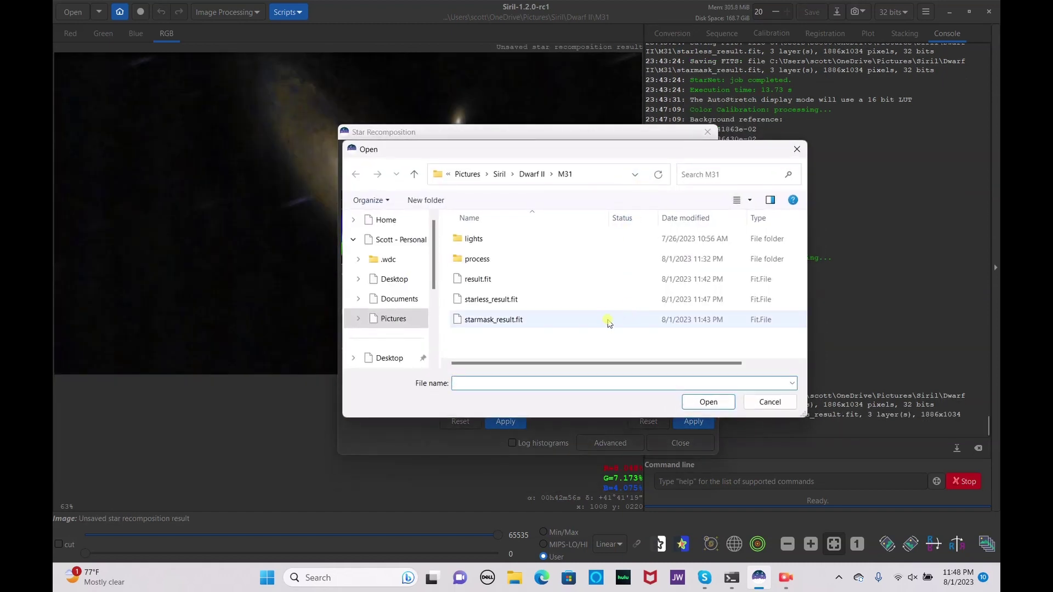
left_click(608, 320)
left_click(706, 401)
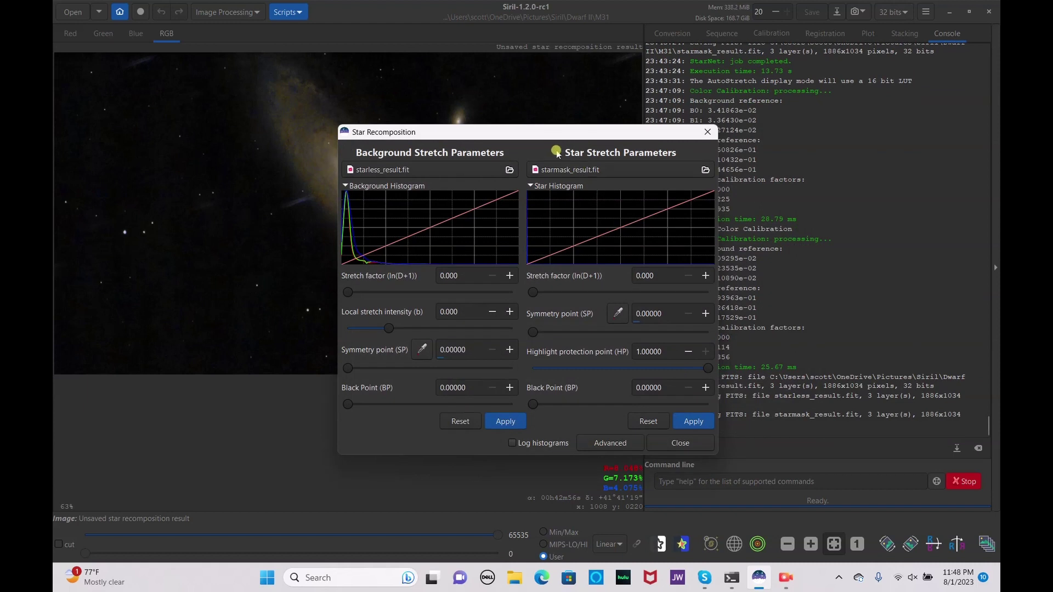
left_click_drag(555, 133, 799, 145)
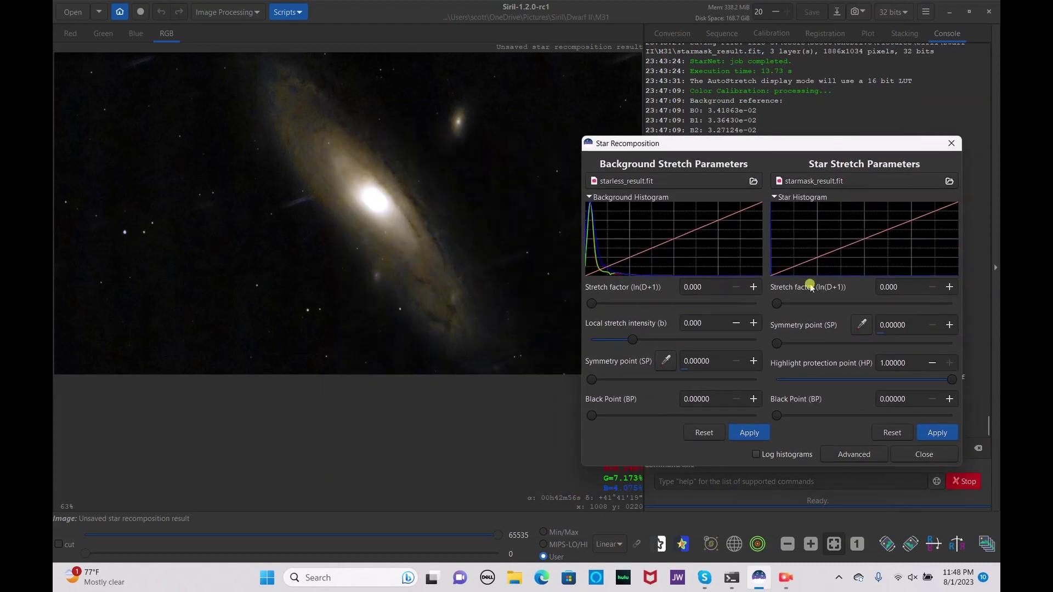
Step: Set the star stretch factor to 3.796 after trying values up to 4.306
left_click_drag(789, 307, 814, 308)
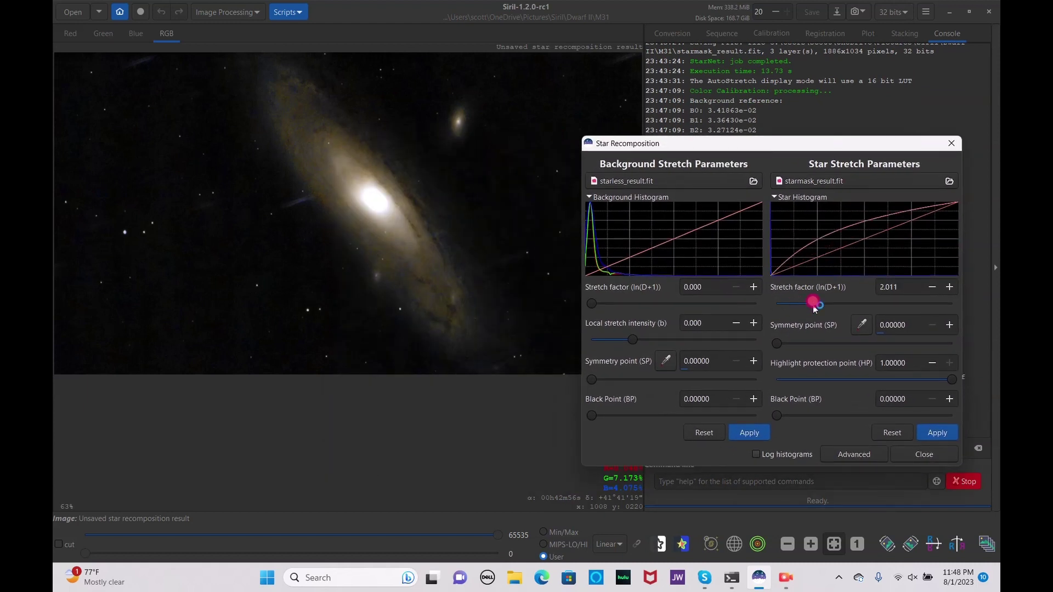
left_click(832, 305)
left_click_drag(838, 308, 838, 308)
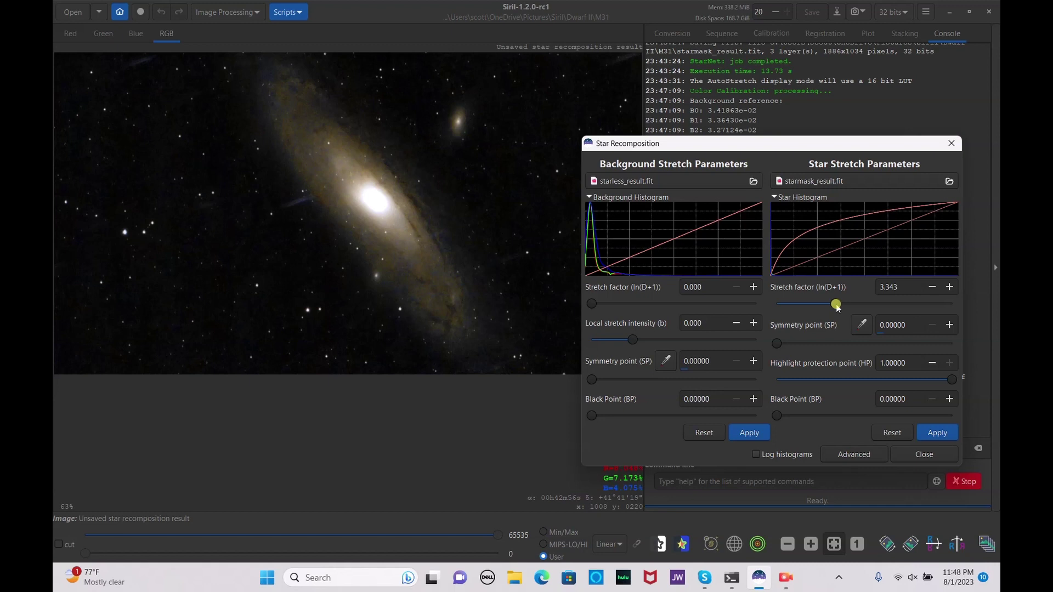
left_click(854, 305)
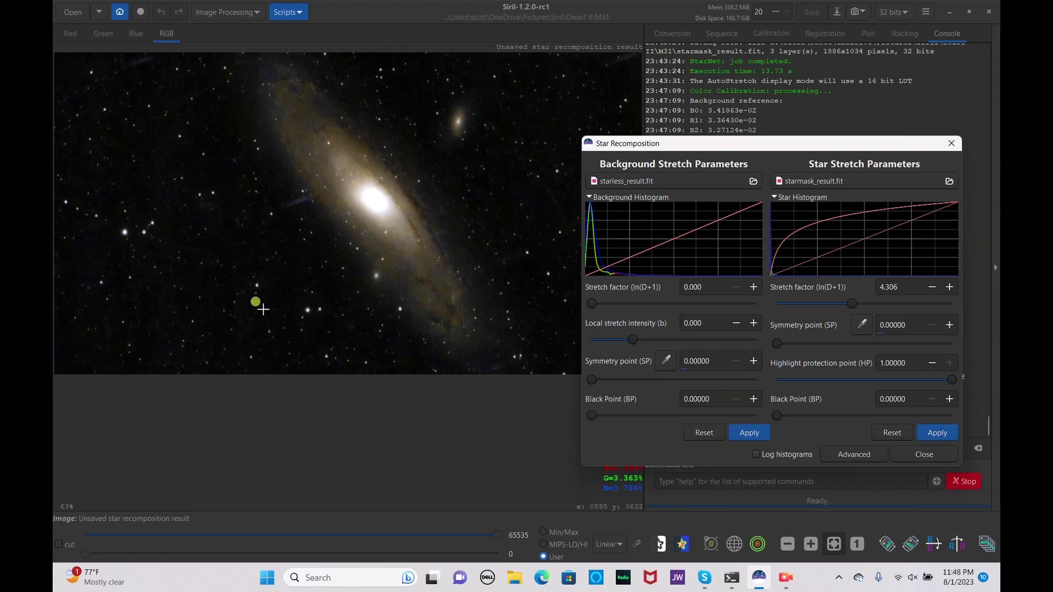
left_click(844, 305)
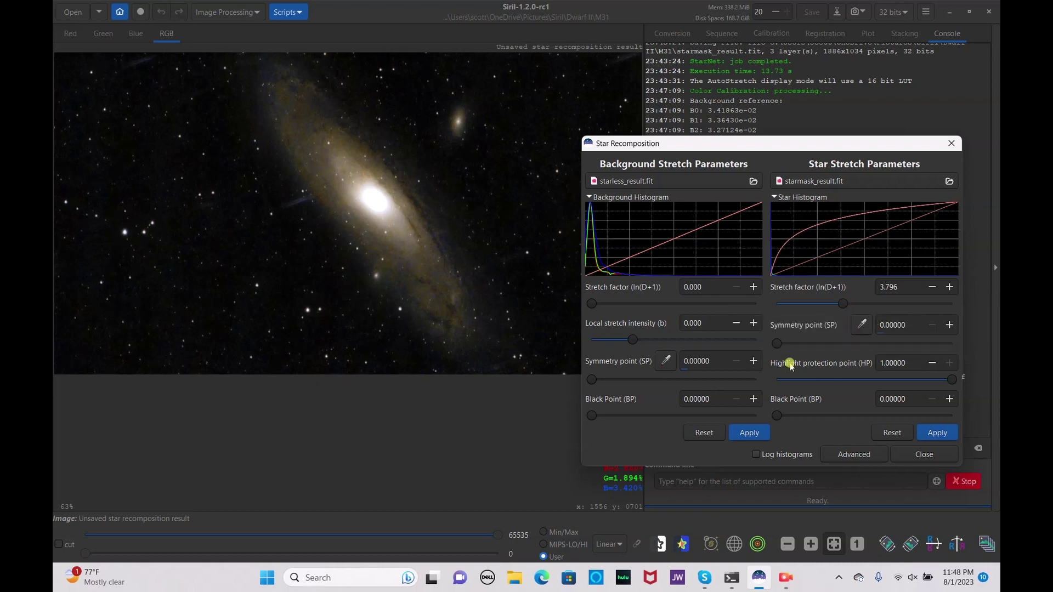
Step: Reset the background stretch and black point, apply the star stretch, and close recomposition
mouse_move(591, 306)
left_mouse_down()
mouse_move(624, 306)
mouse_move(610, 306)
left_mouse_up()
left_click(604, 416)
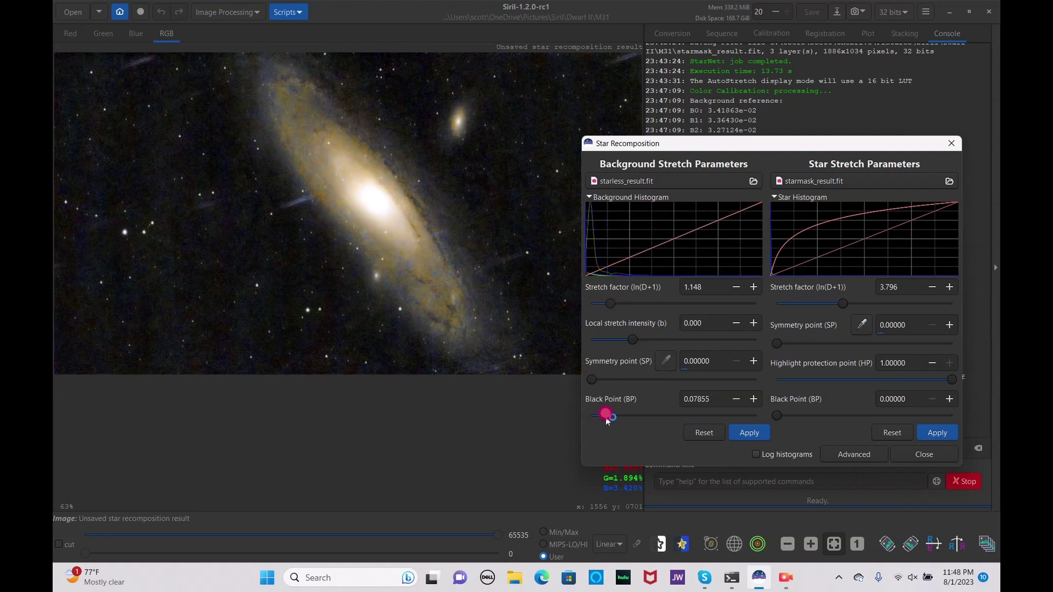
left_click_drag(599, 420, 597, 418)
left_click_drag(603, 309, 600, 310)
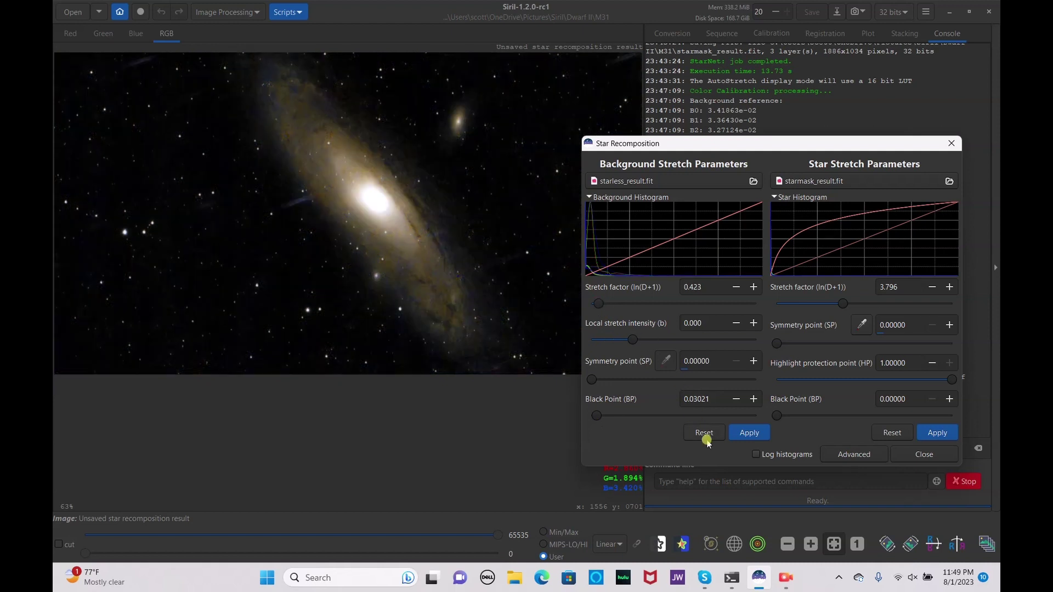
left_click(738, 433)
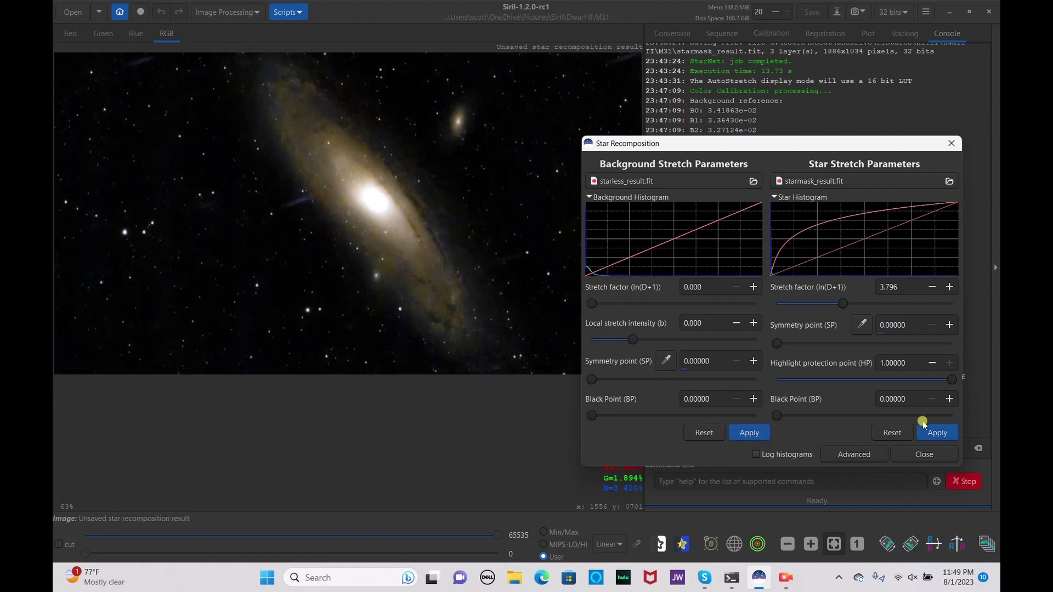
left_click(937, 433)
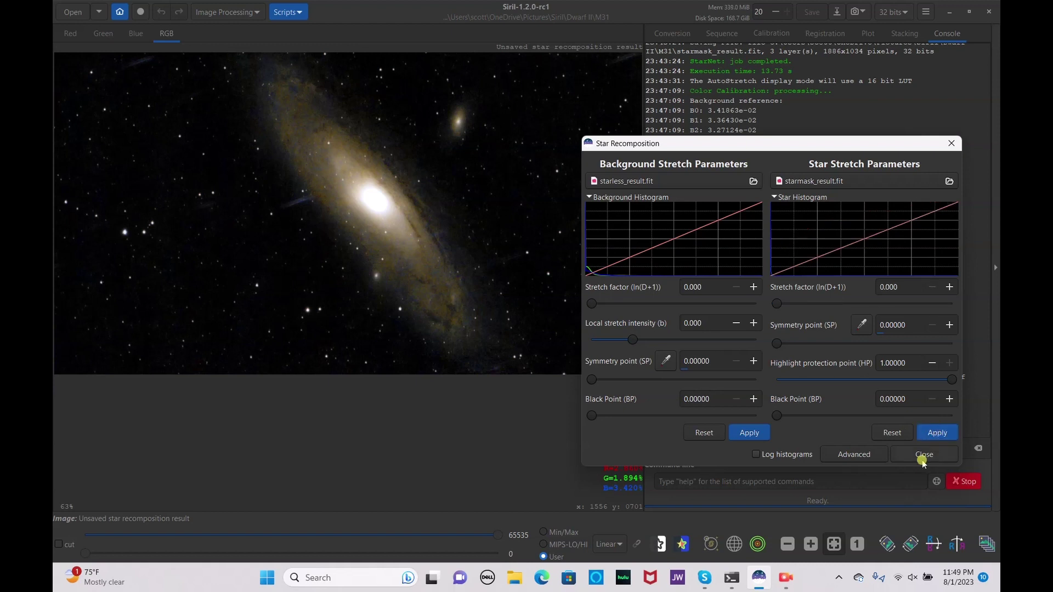
left_click(924, 454)
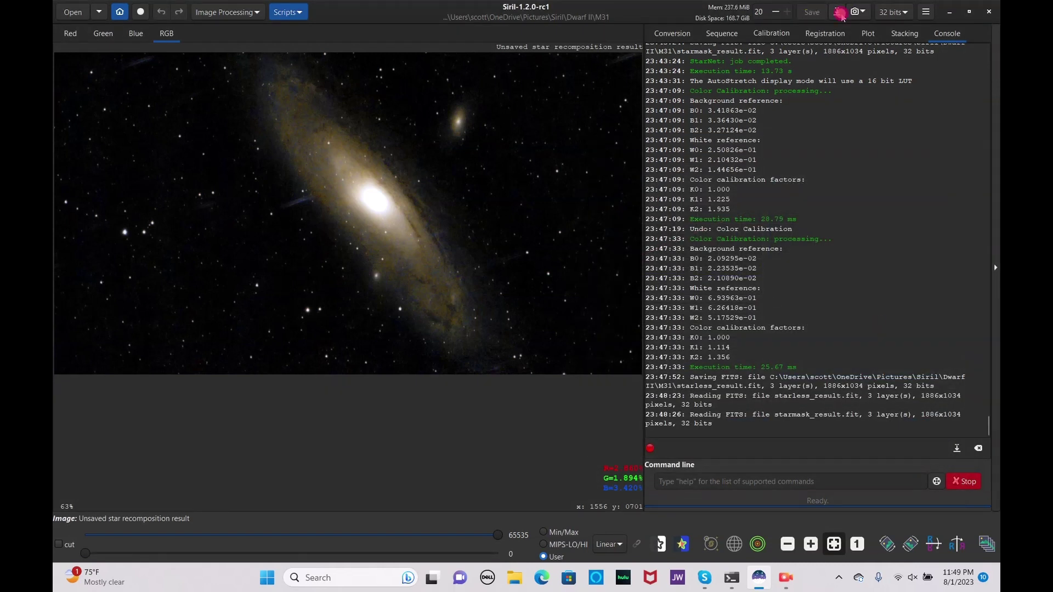
Step: Bring up Save As for the recombined image, then dismiss the dialog without saving
left_click(838, 12)
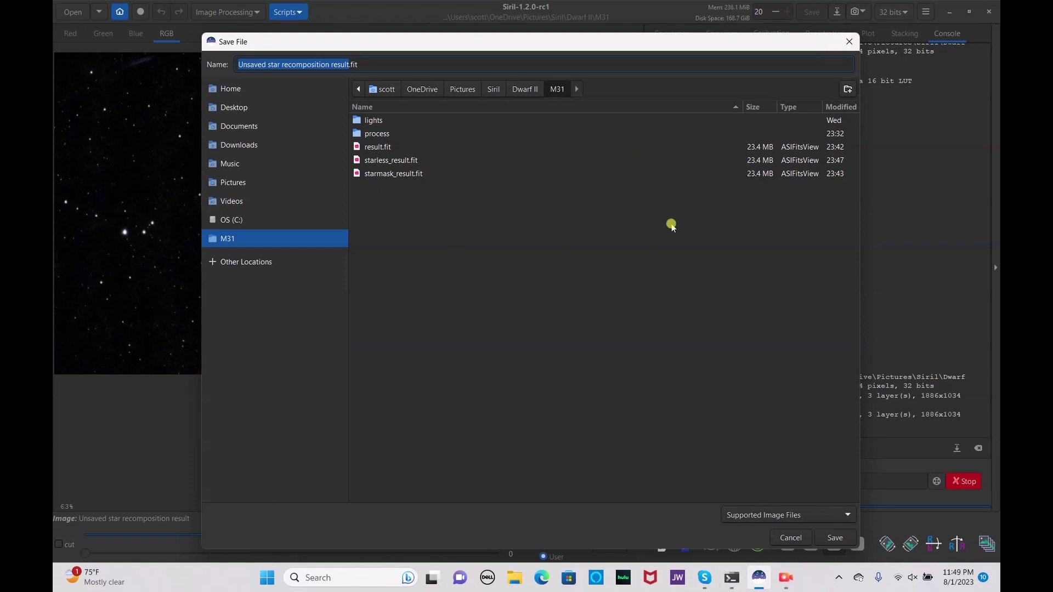
left_click(850, 39)
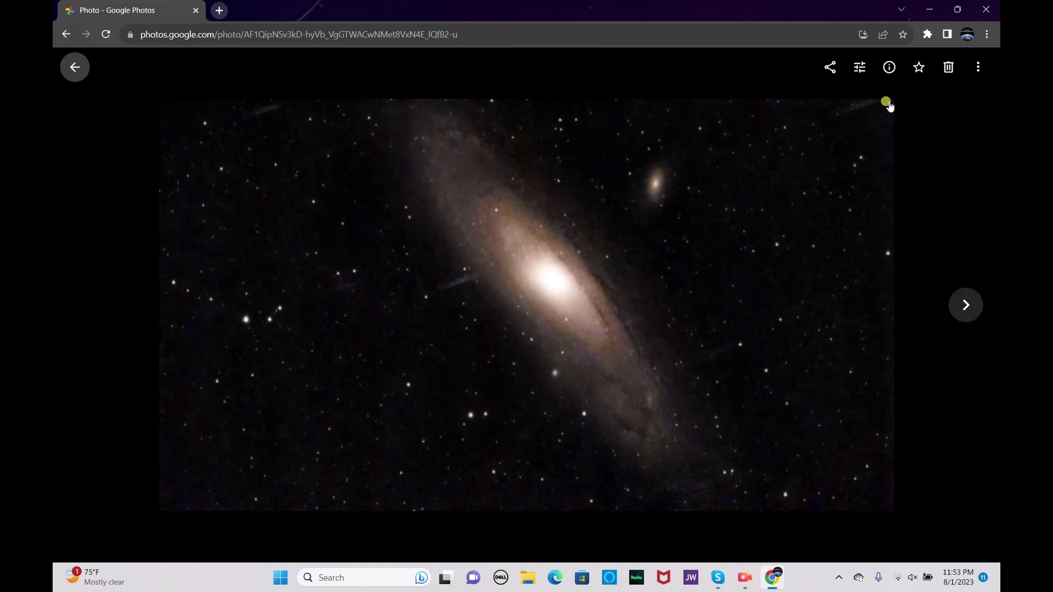
Step: Edit the Andromeda photo in Google Photos and raise Contrast in the Adjust tools
left_click(859, 67)
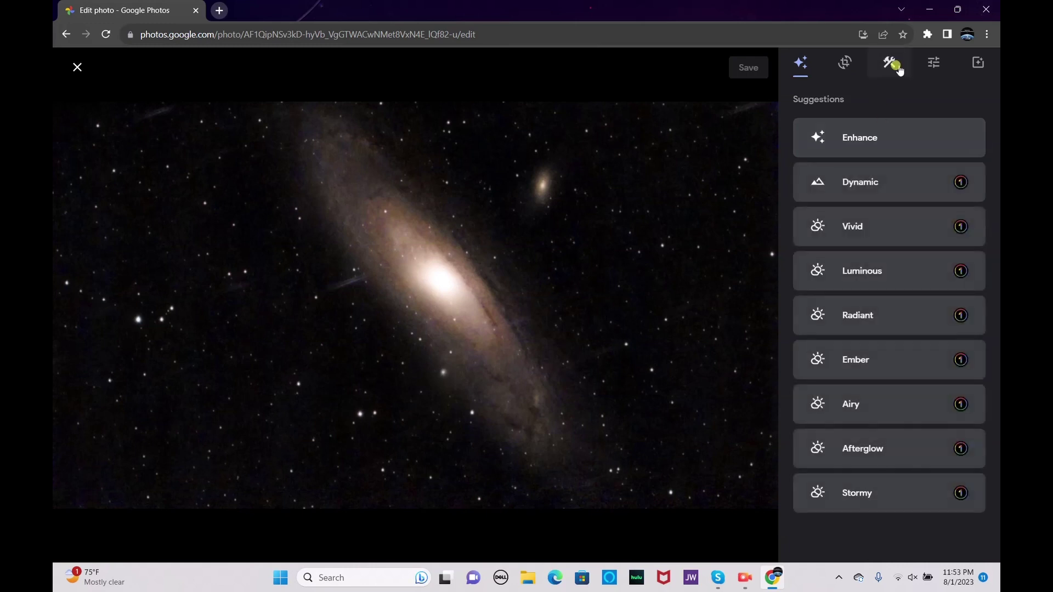
left_click(889, 74)
left_click(934, 62)
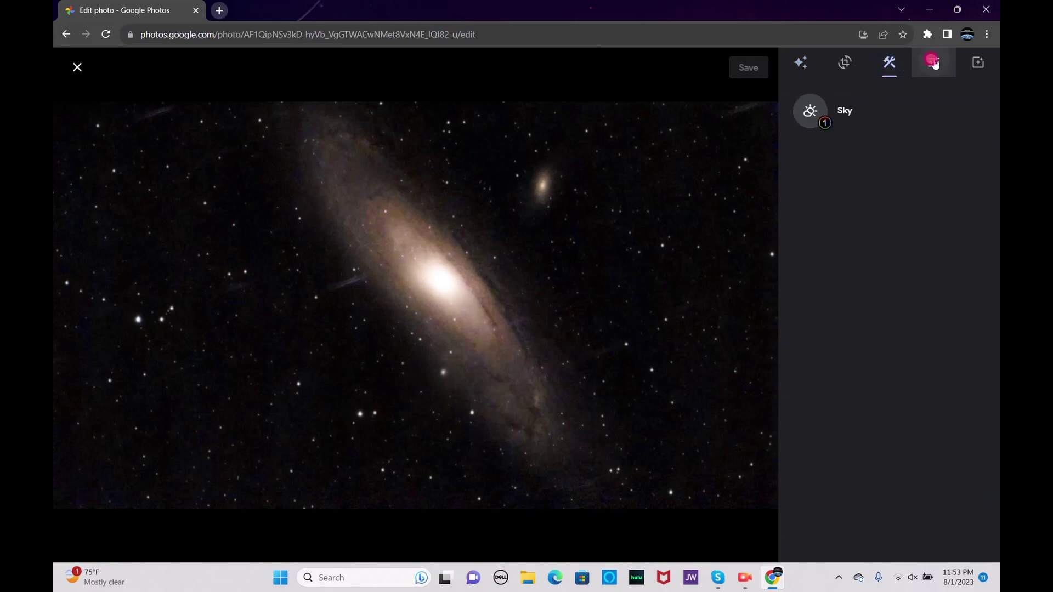
left_click_drag(900, 243, 942, 236)
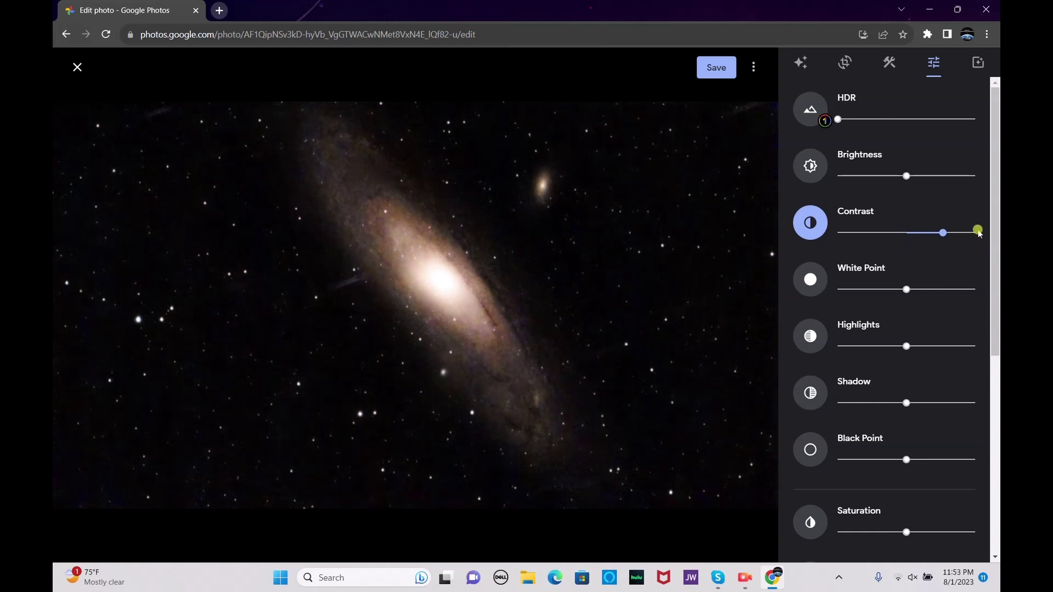
Step: Ease Contrast back slightly, raise the Black Point, and try then revert the Shadows
left_click_drag(936, 231, 910, 247)
scroll(997, 208, "down", 3)
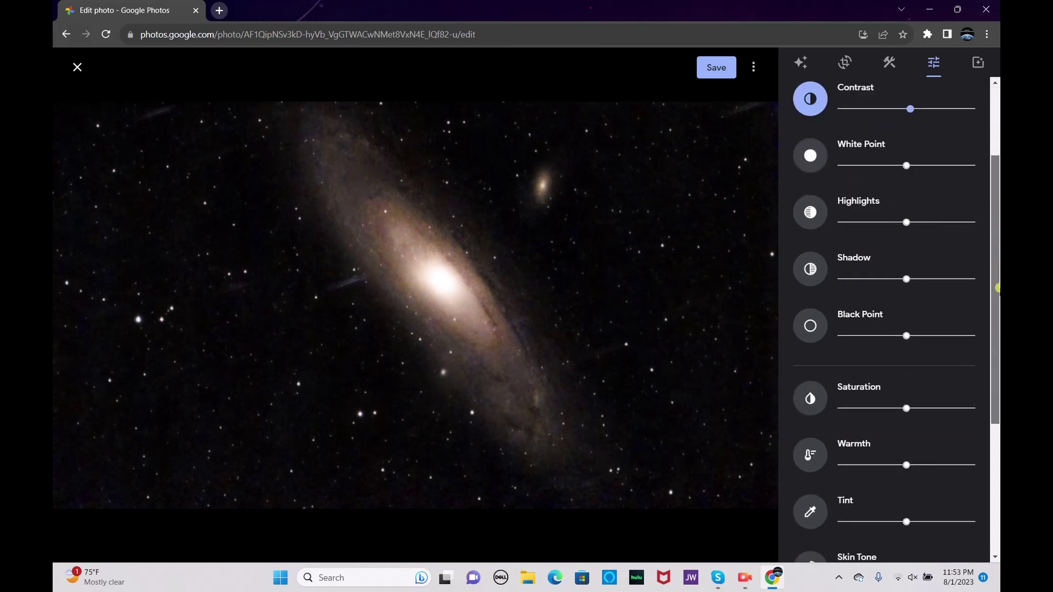
left_click(906, 295)
mouse_move(909, 297)
left_mouse_down()
mouse_move(924, 298)
mouse_move(893, 306)
mouse_move(905, 297)
left_mouse_up()
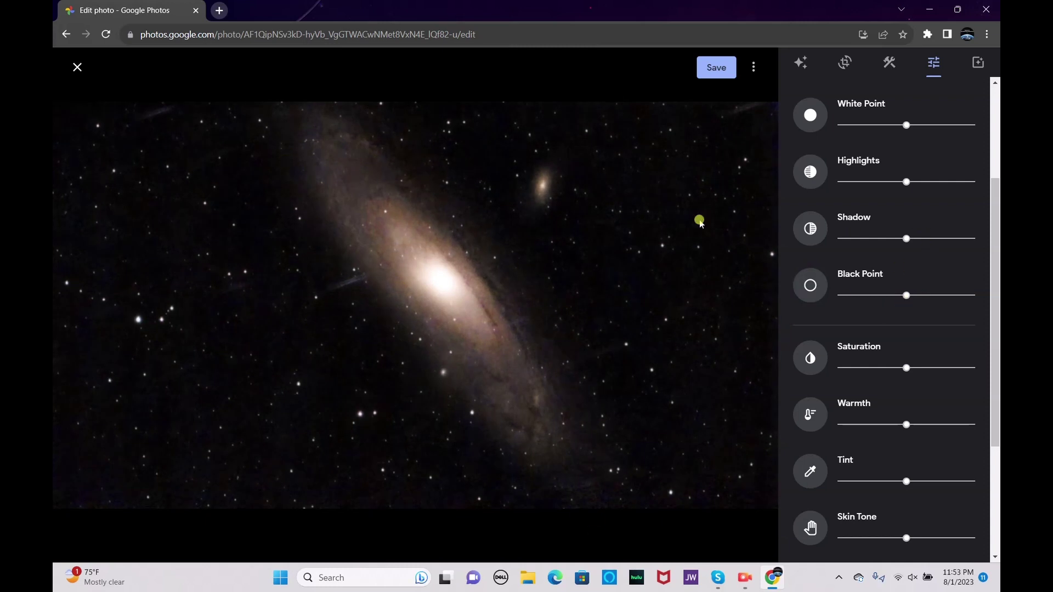
mouse_move(908, 241)
left_mouse_down()
mouse_move(936, 232)
mouse_move(832, 287)
mouse_move(908, 251)
left_mouse_up()
scroll(340, 285, "up", 3)
scroll(340, 285, "up", 1)
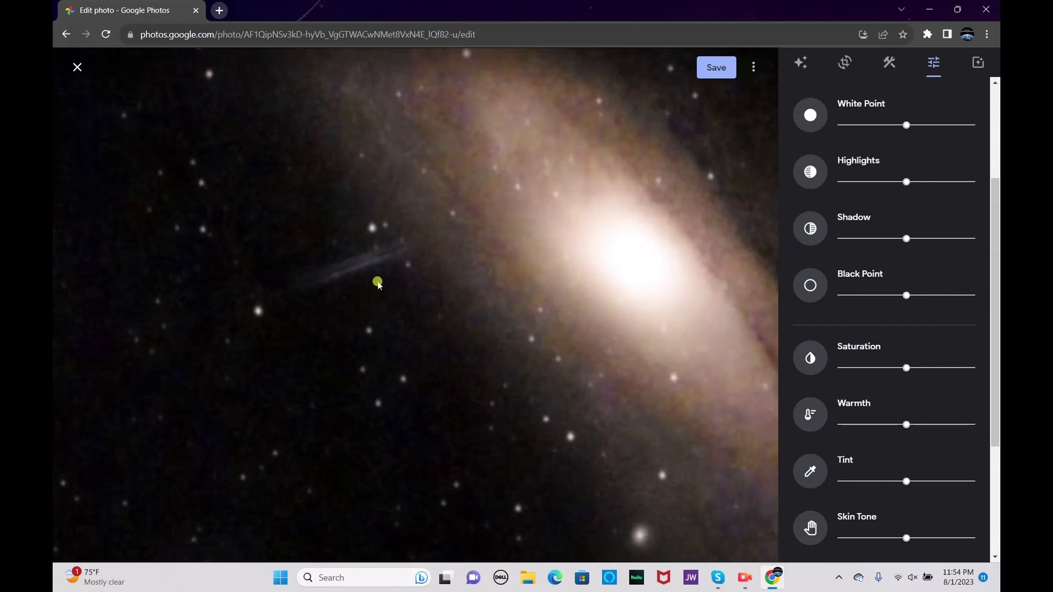
scroll(377, 282, "down", 4)
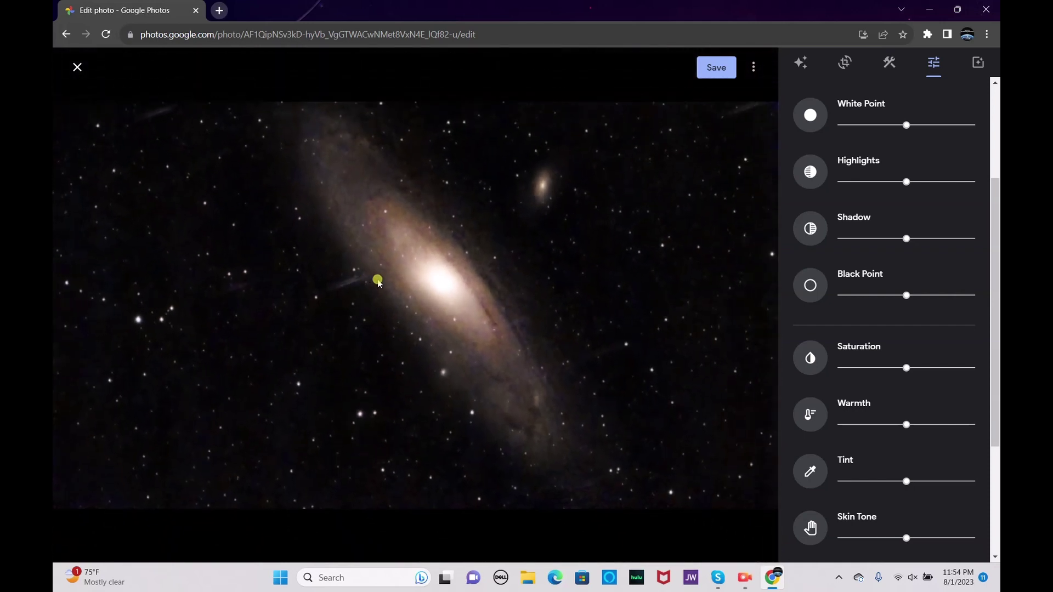